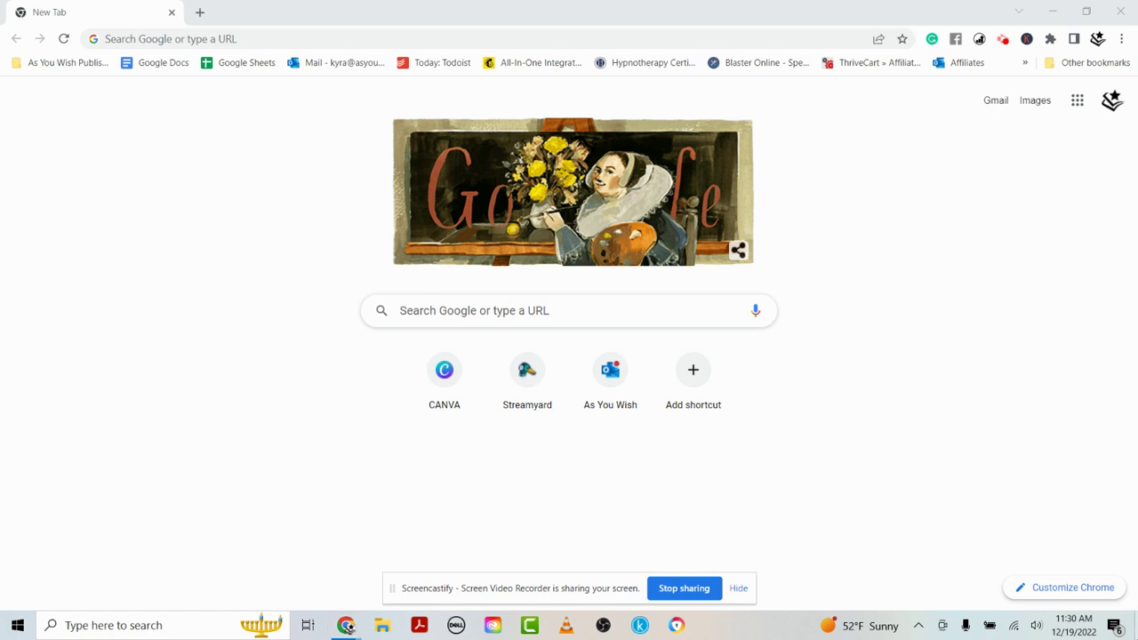
Minimize Chrome and open 2023 Daily Calendar.pdf from the desktop with Google Chrome
click(347, 626)
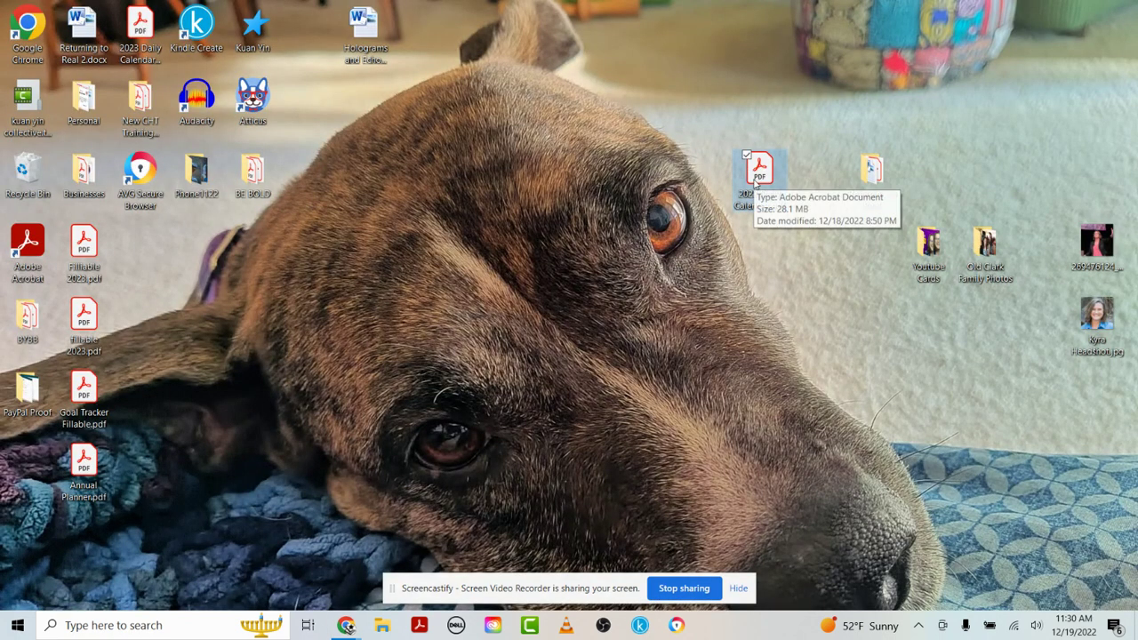
right_click(754, 184)
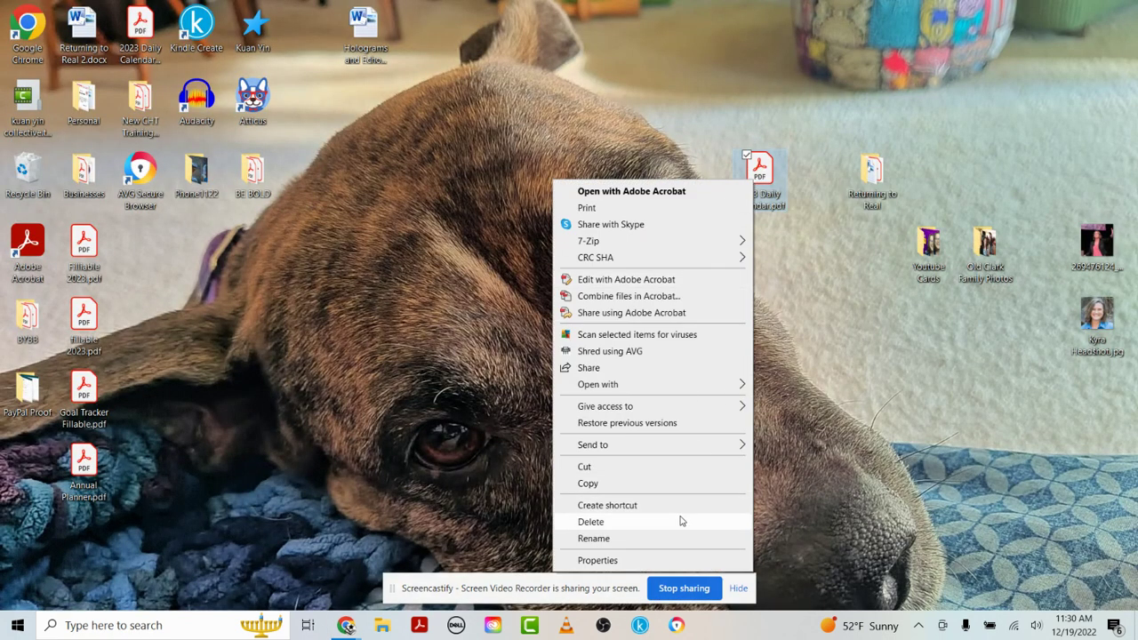
mouse_move(677, 384)
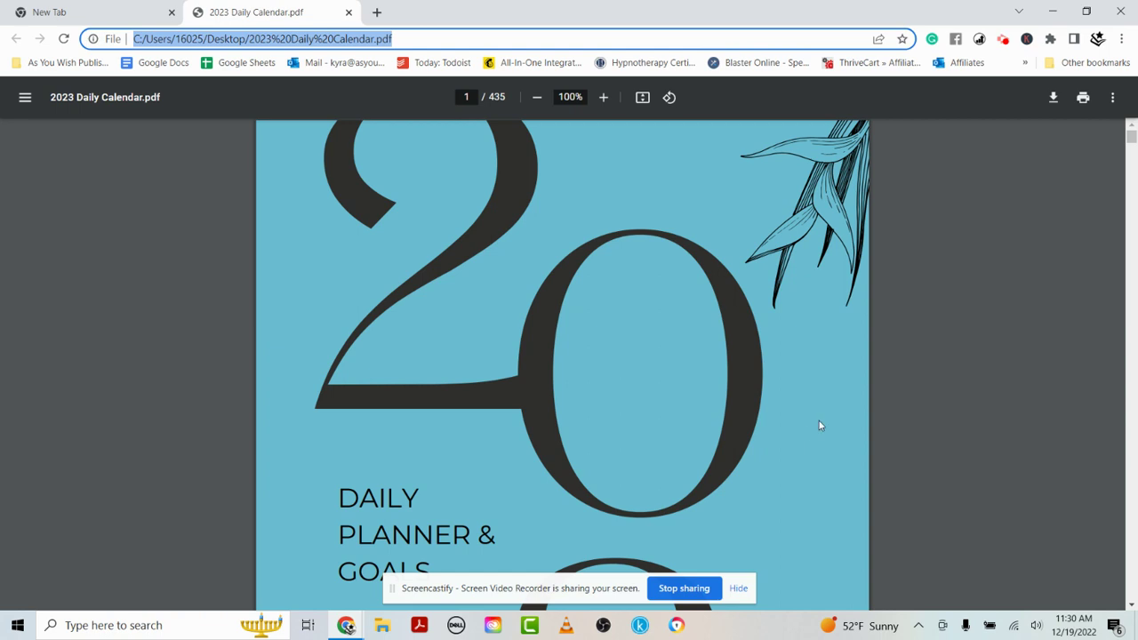
Scroll past the cover and Simple Instructions pages to the Table of Contents on page 3
scroll(836, 413, down, 1)
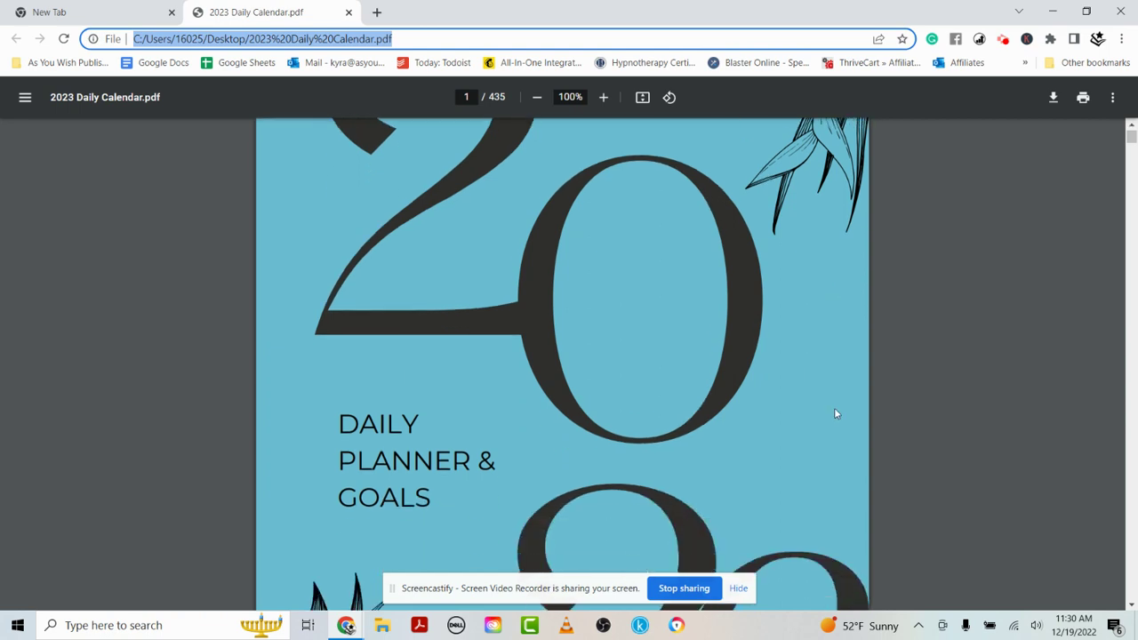
scroll(836, 413, down, 3)
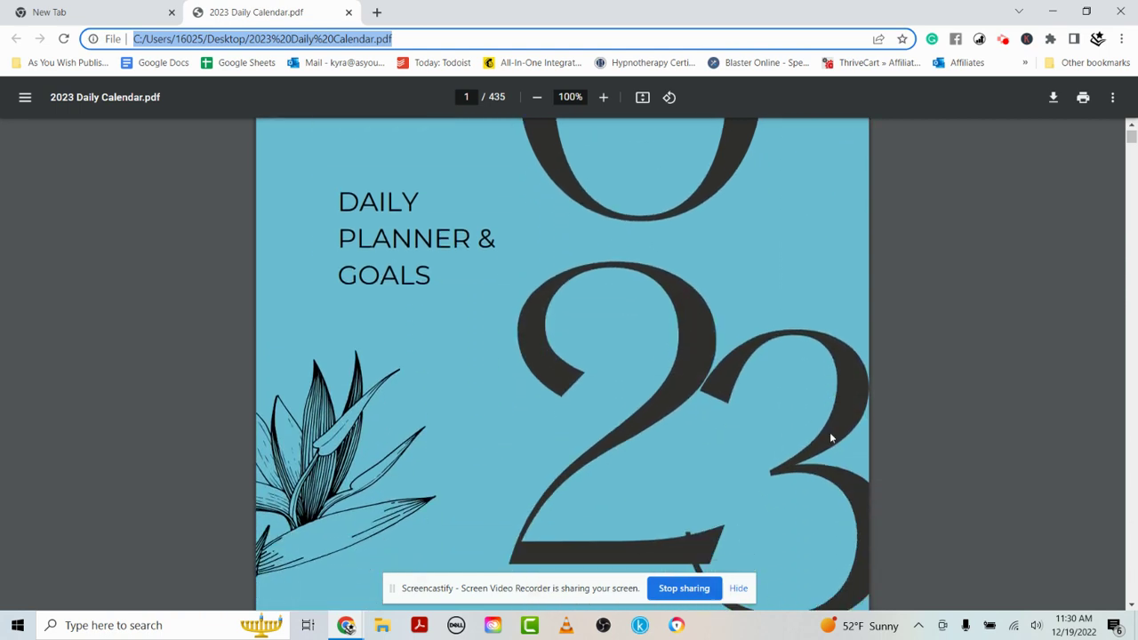
scroll(831, 437, down, 8)
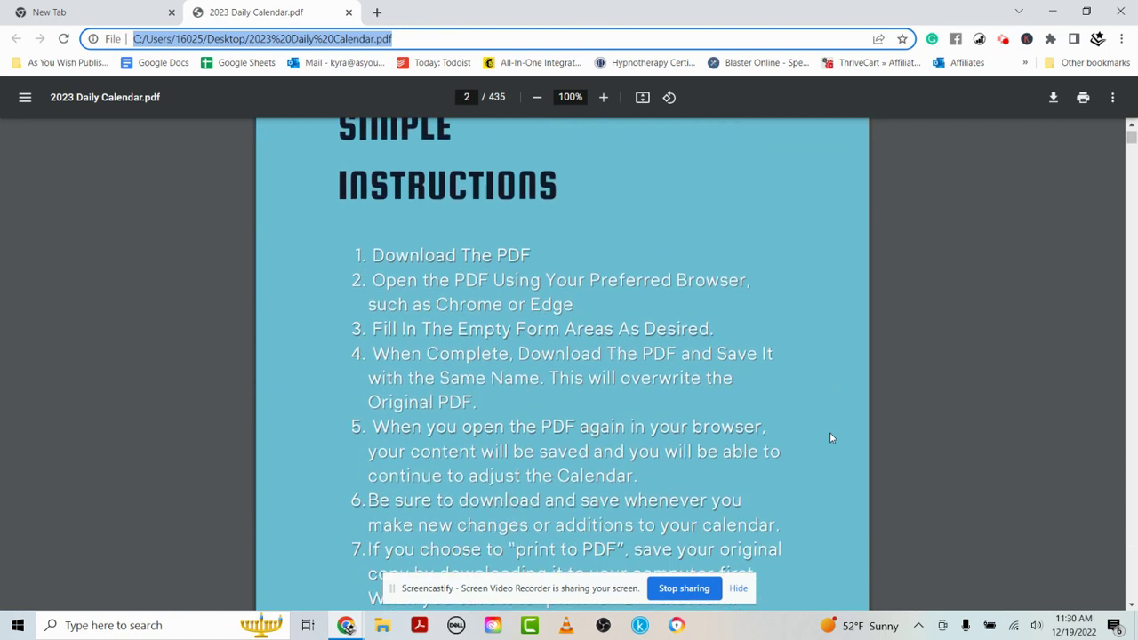
scroll(832, 437, down, 5)
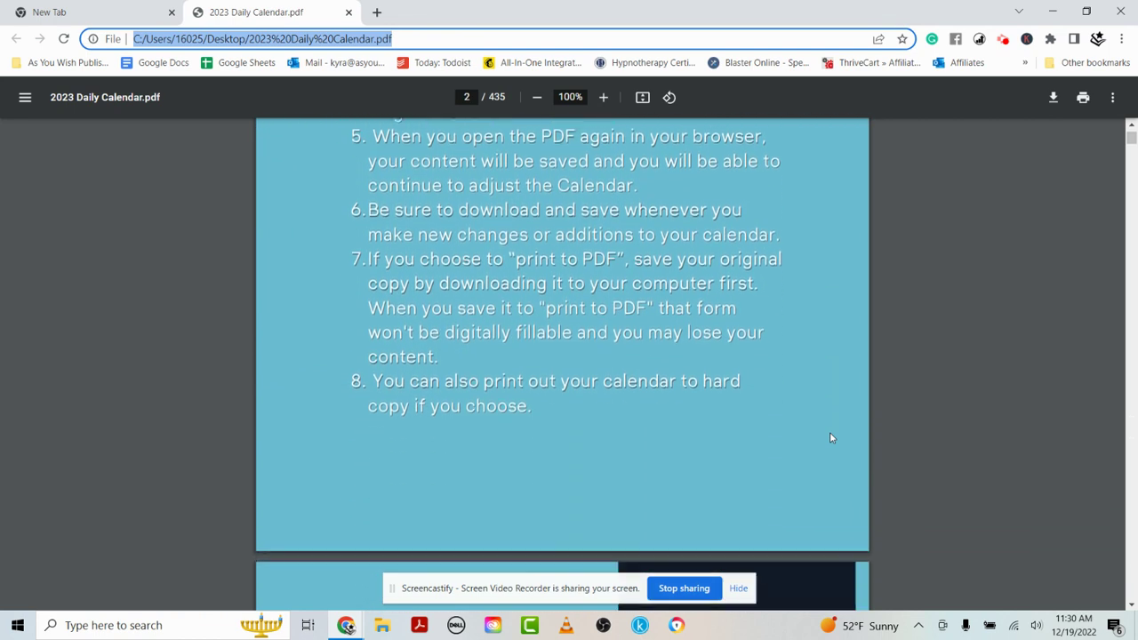
scroll(831, 438, down, 3)
scroll(829, 434, up, 2)
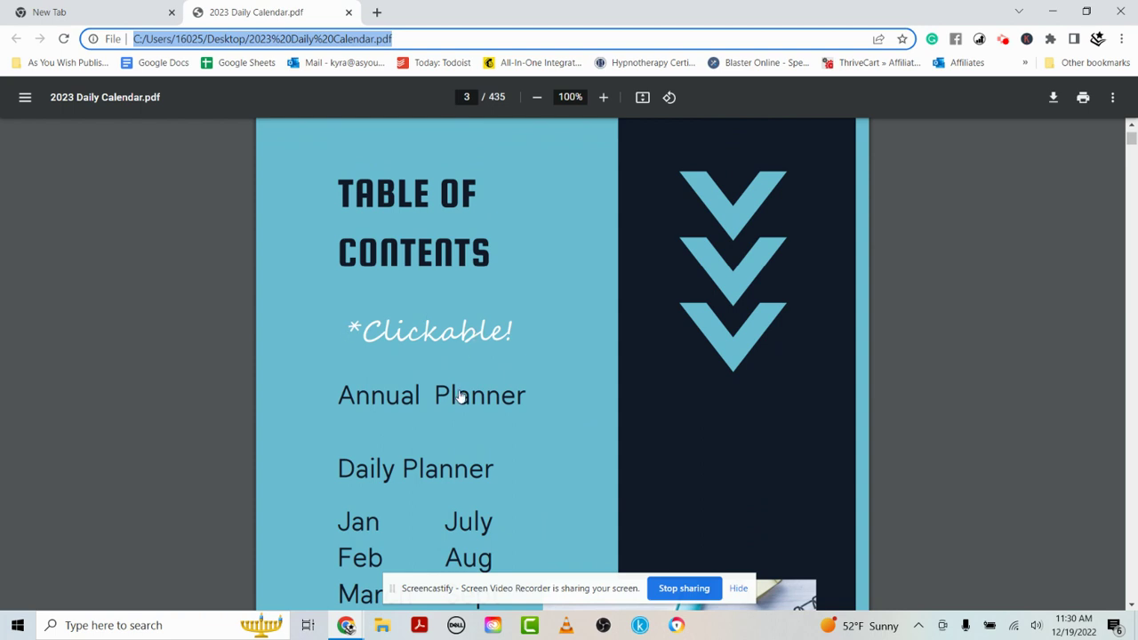
Test the Annual Planner and March links in the Table of Contents
click(459, 395)
scroll(501, 388, up, 5)
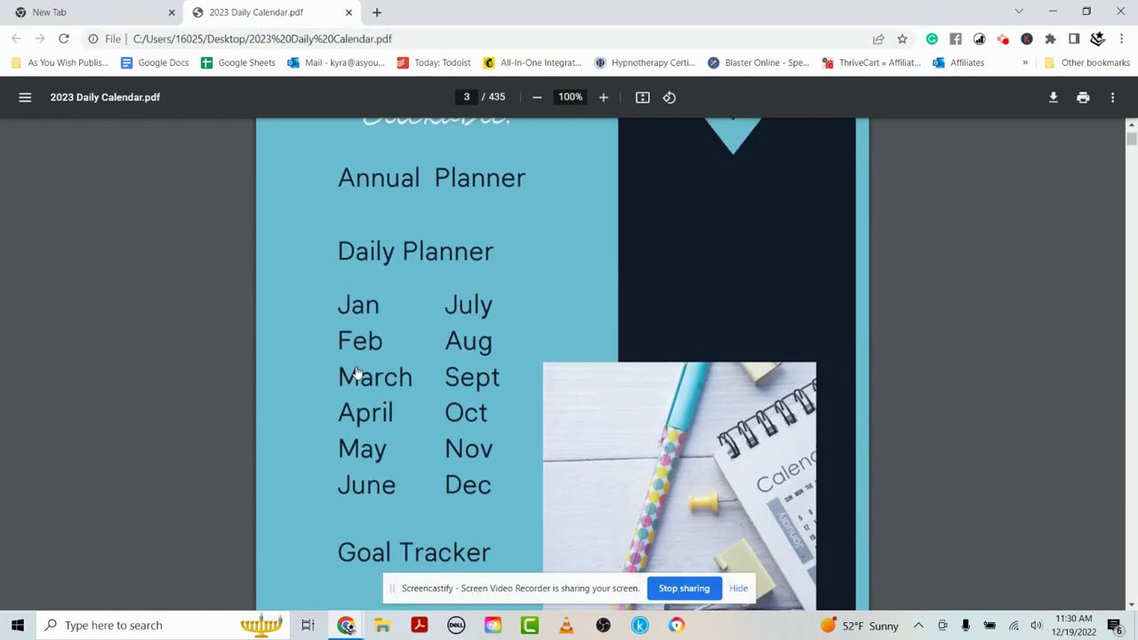
click(364, 377)
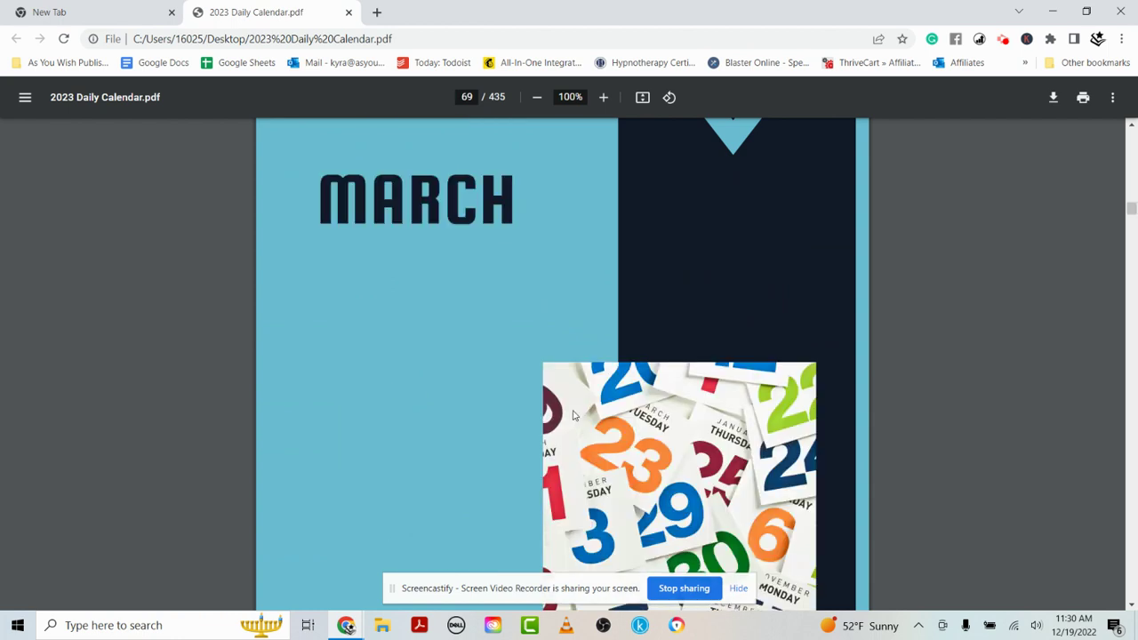
scroll(571, 413, down, 10)
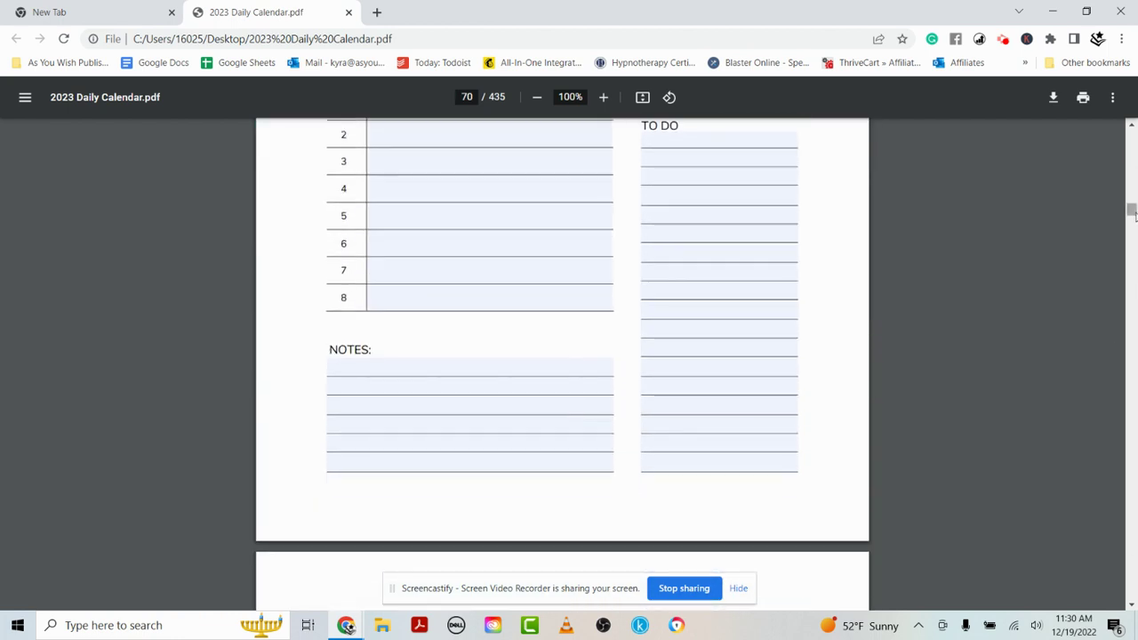
drag(1132, 209, 1132, 134)
scroll(786, 345, down, 20)
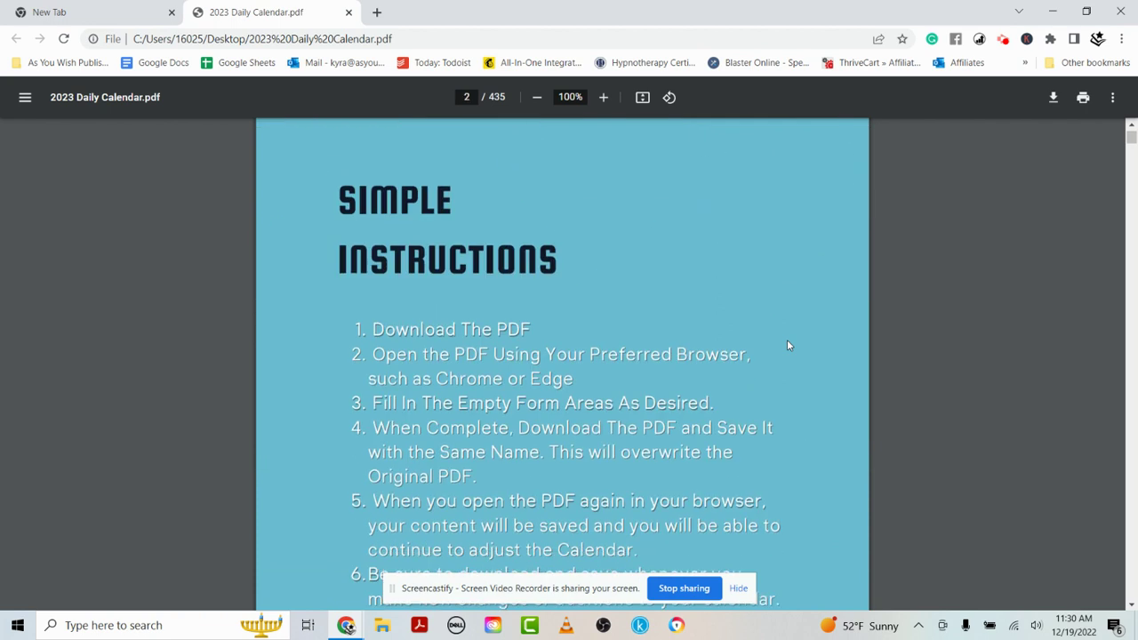
scroll(786, 347, down, 3)
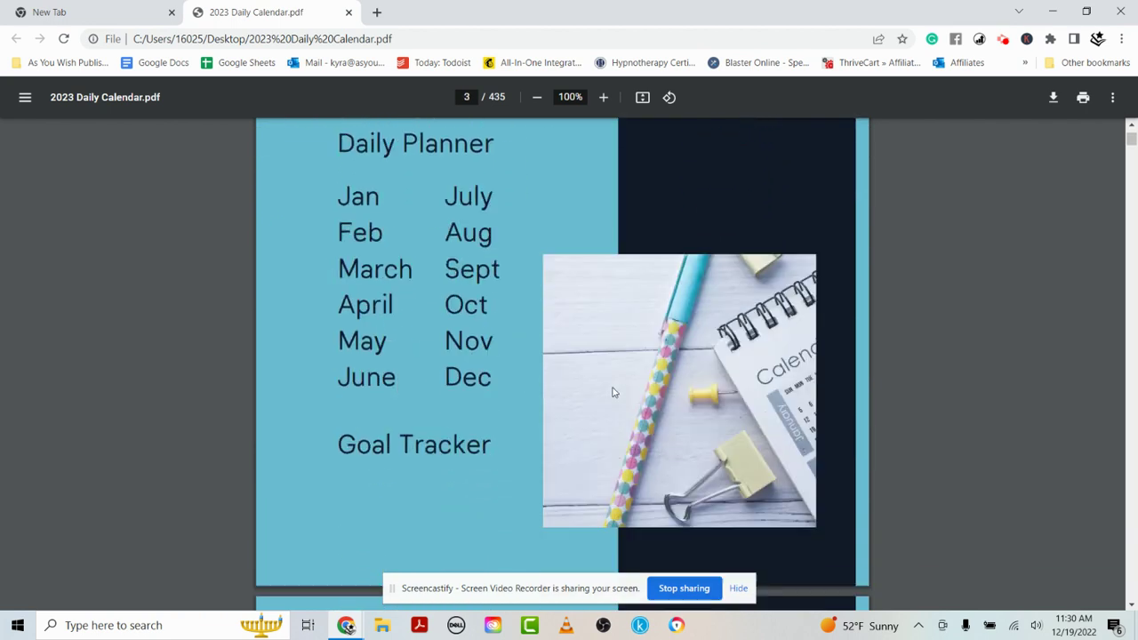
Jump to the Goal Tracker section and try the Key Objective form field
click(430, 412)
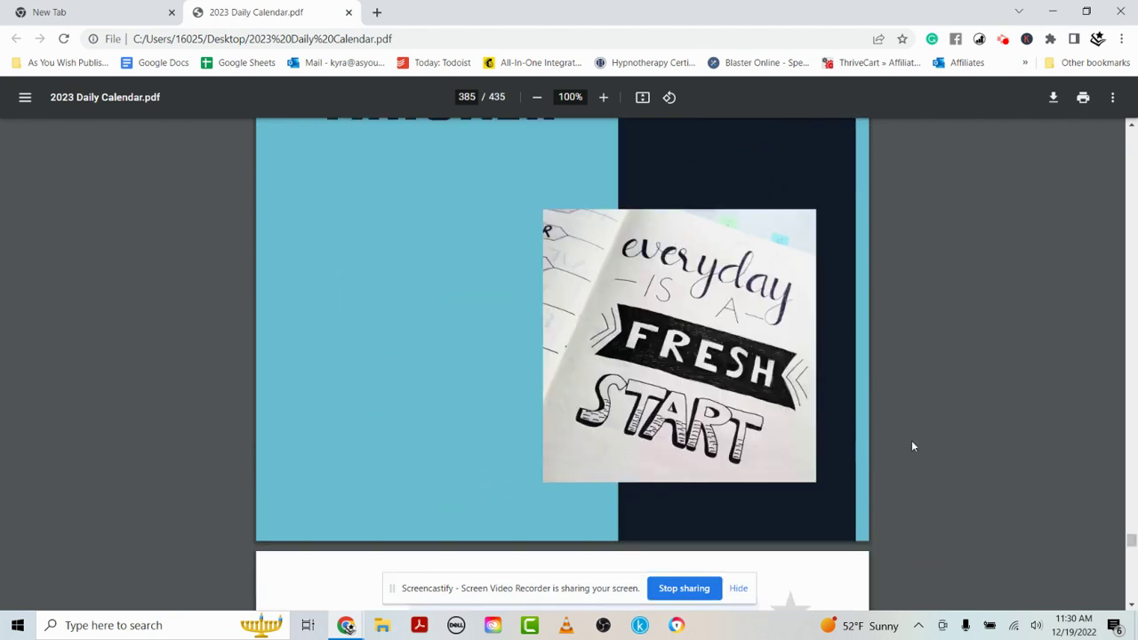
scroll(912, 440, down, 6)
scroll(911, 447, down, 6)
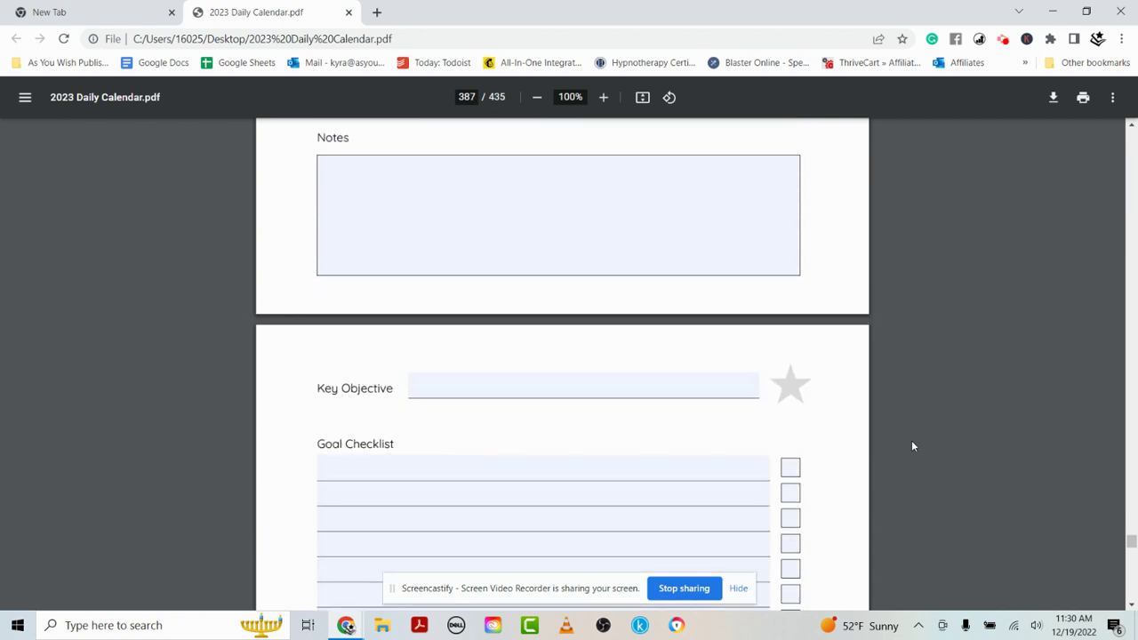
scroll(621, 336, down, 1)
click(596, 315)
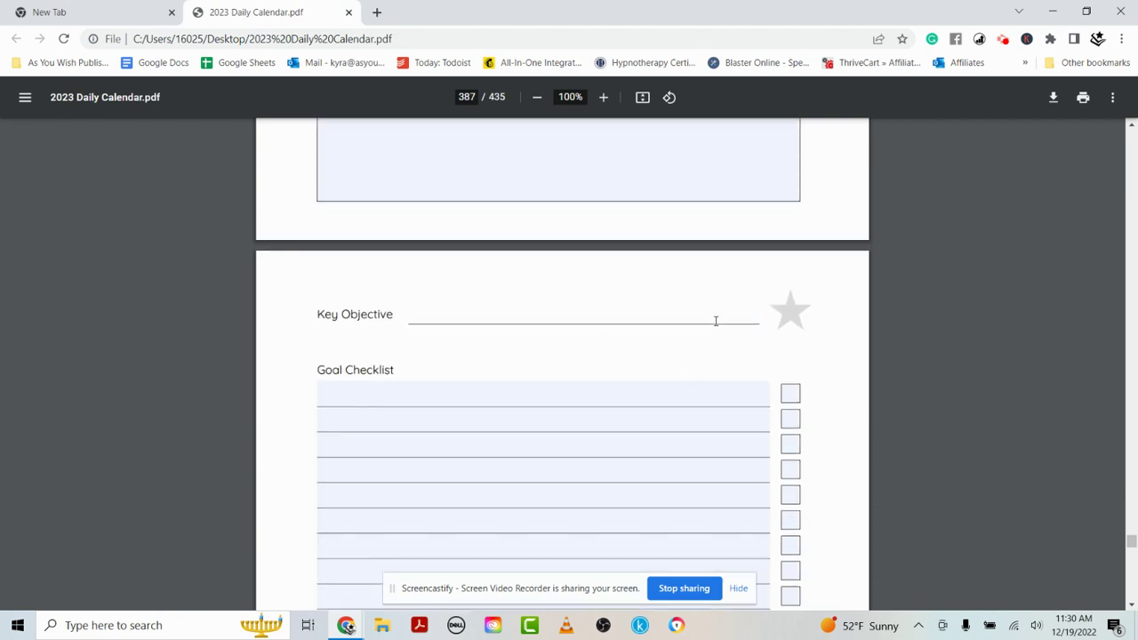
Return to the top and scroll down to the Annual Planner page
scroll(933, 369, up, 1)
scroll(945, 380, up, 4)
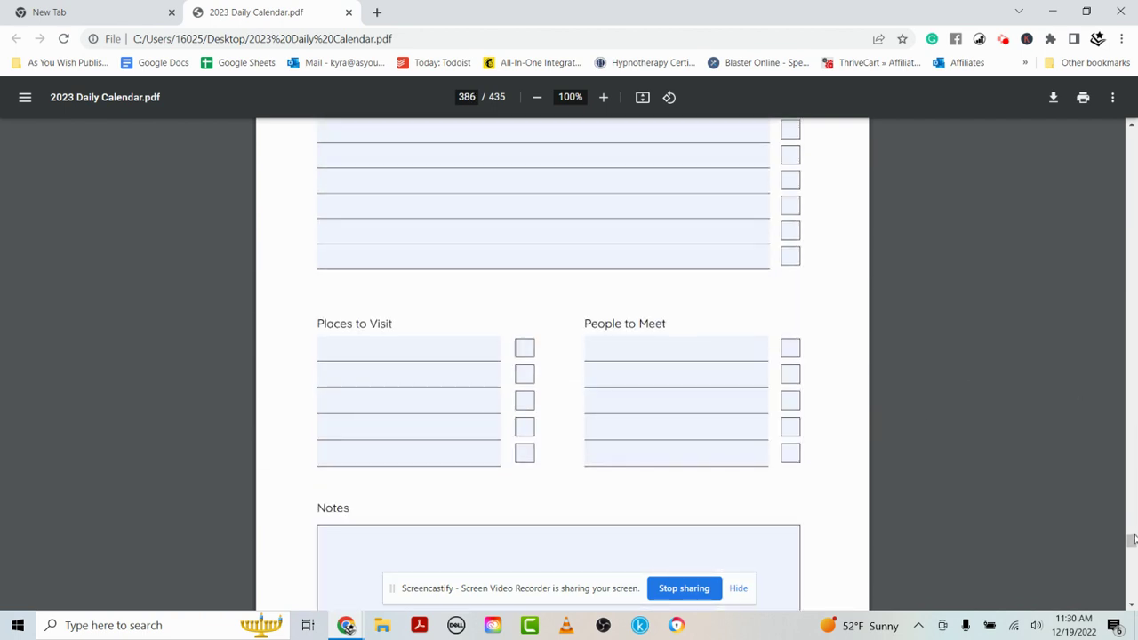
drag(1131, 540, 1131, 132)
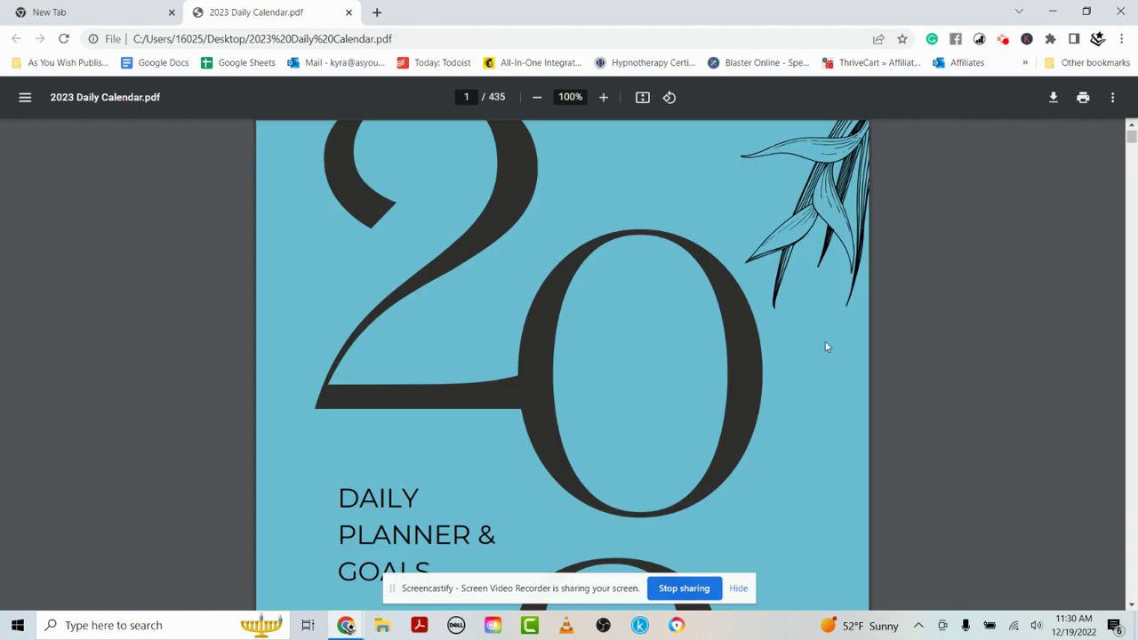
scroll(916, 376, down, 15)
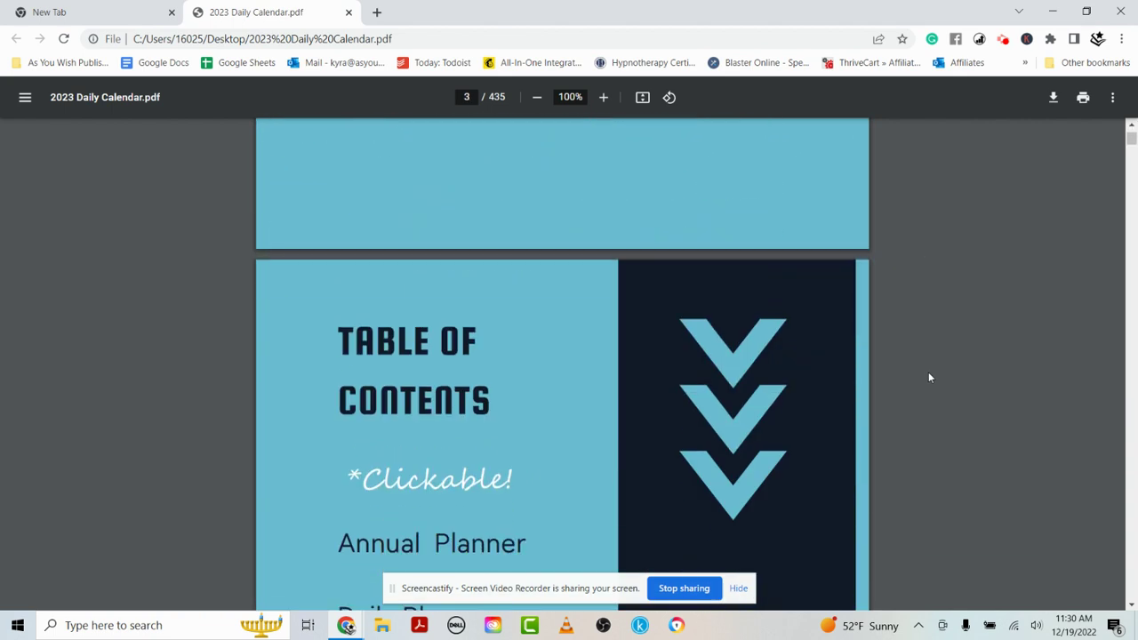
scroll(928, 378, down, 18)
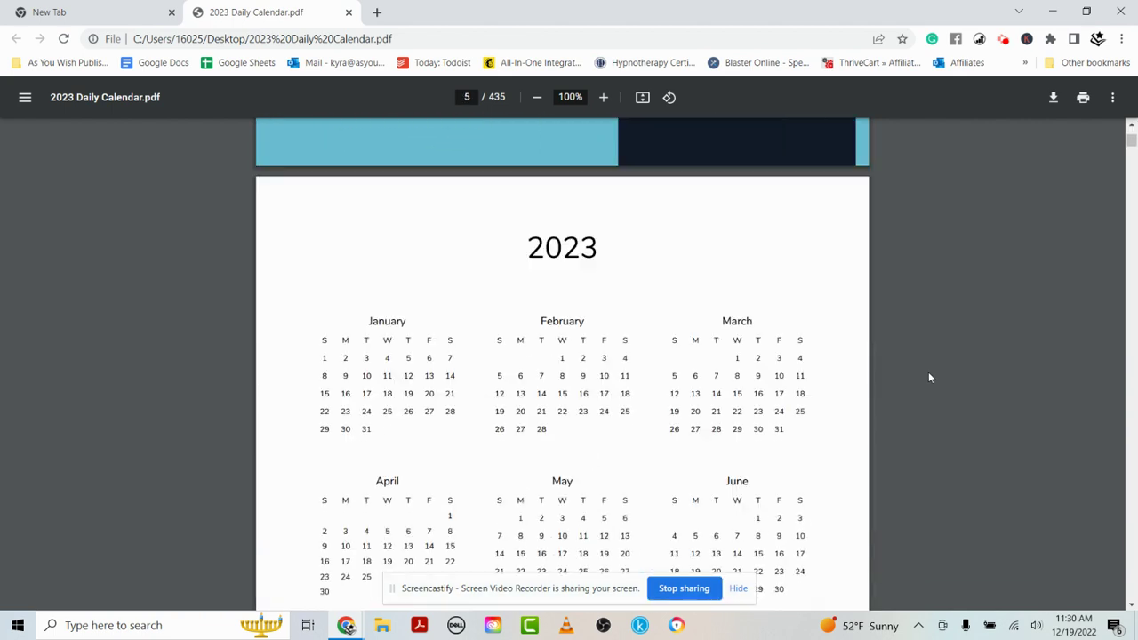
scroll(929, 378, down, 9)
Type 'Fill out our calendar' into the January planner box, correcting the typo
click(362, 313)
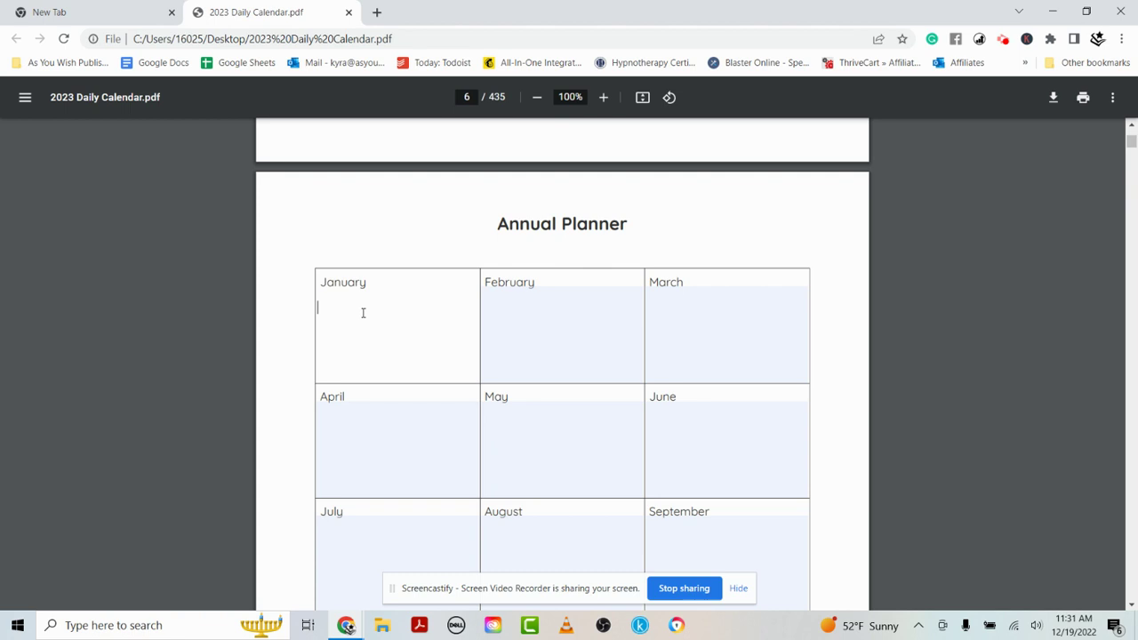
text(Fill out our)
key(BackSpace)
text(r calendar)
Add 'more stuff' as a second line in the January box, then leave the field
click(756, 357)
click(351, 307)
key(Home)
key(Right)
key(shift+End)
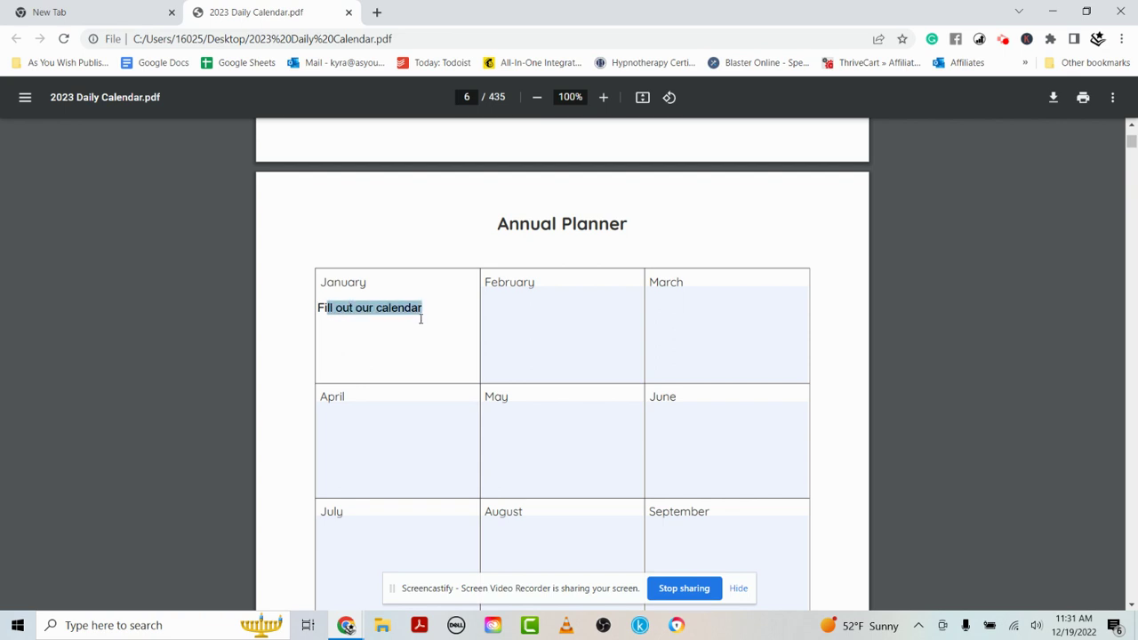
click(438, 309)
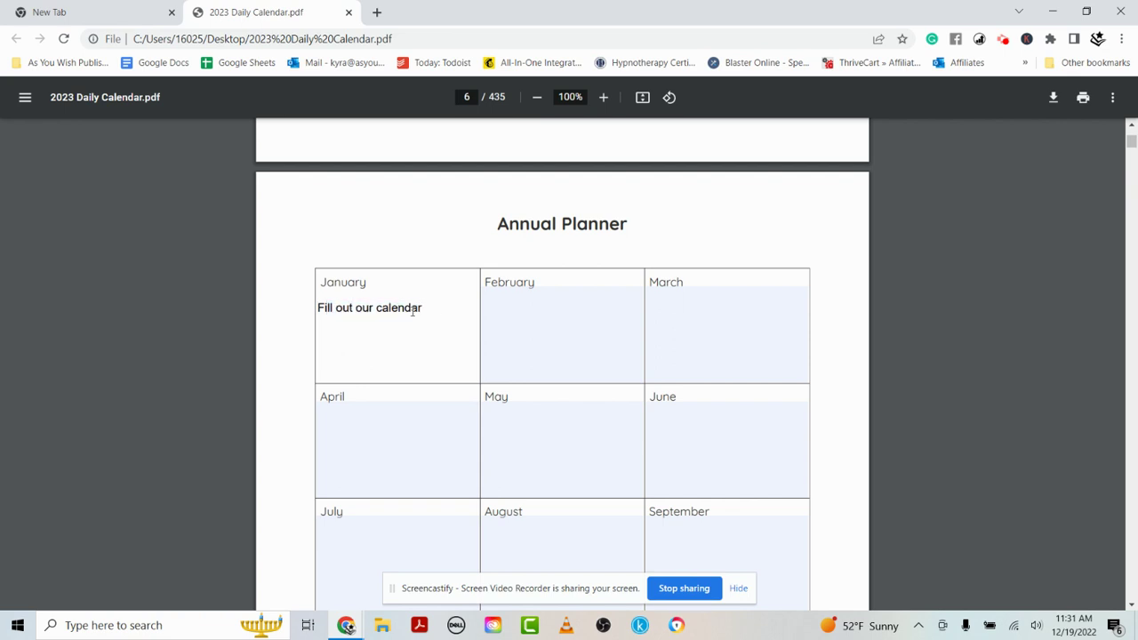
text(more stuff)
click(506, 320)
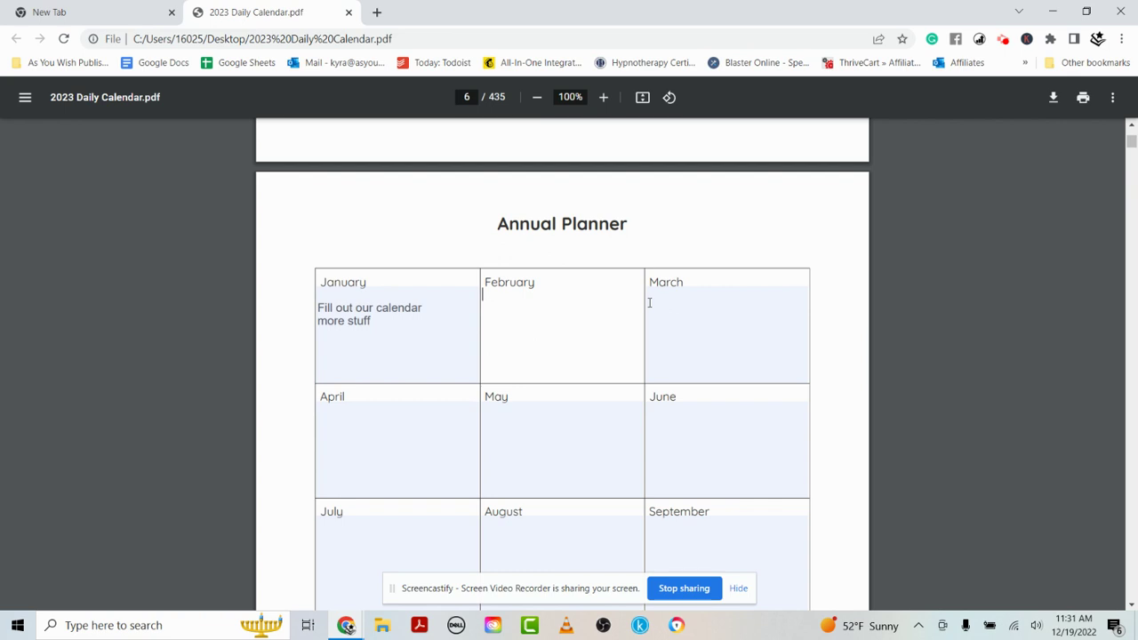
Bring up the Download menu offering 'With your changes' and 'Without your changes'
click(1051, 98)
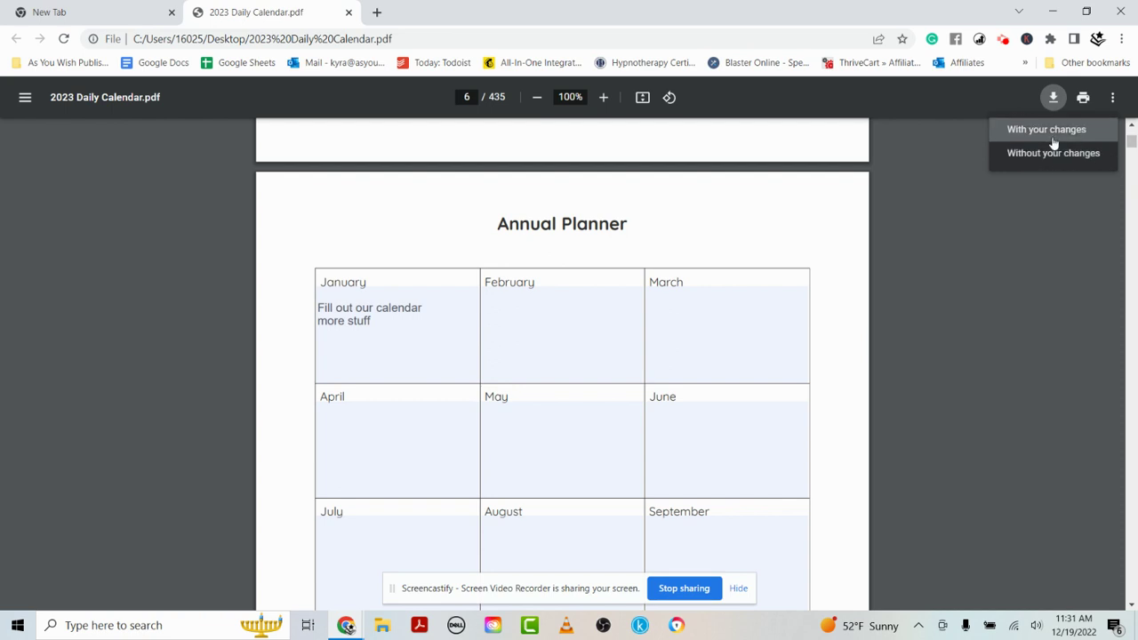
click(1052, 172)
click(1053, 97)
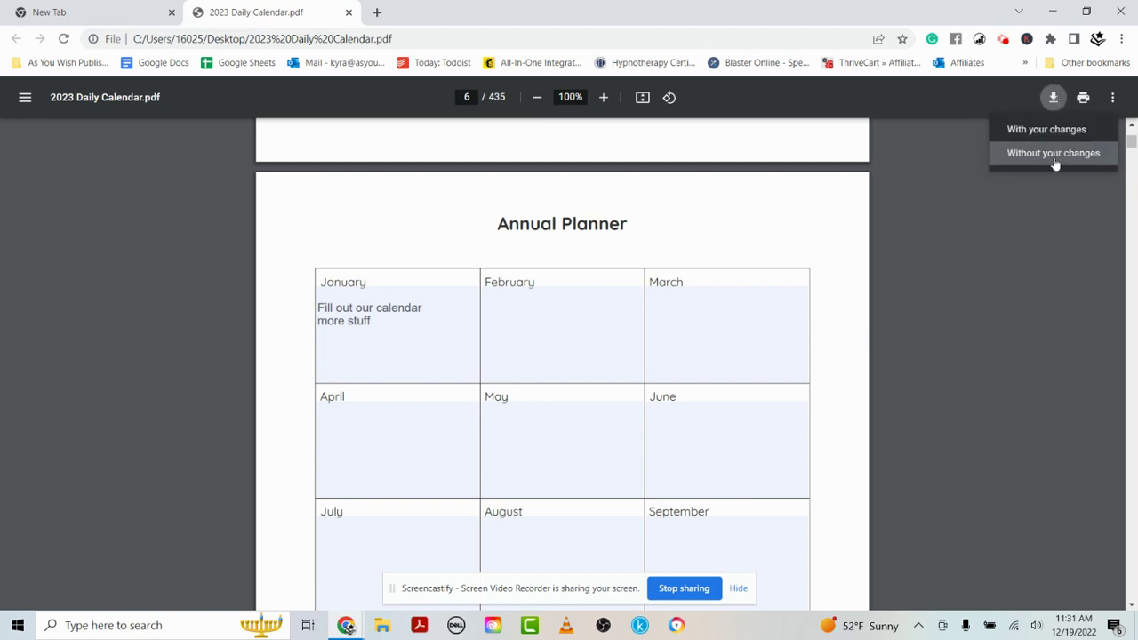
Download the PDF with your changes, saving it to the Desktop as 'Calendar 2023 Jan'
click(1052, 132)
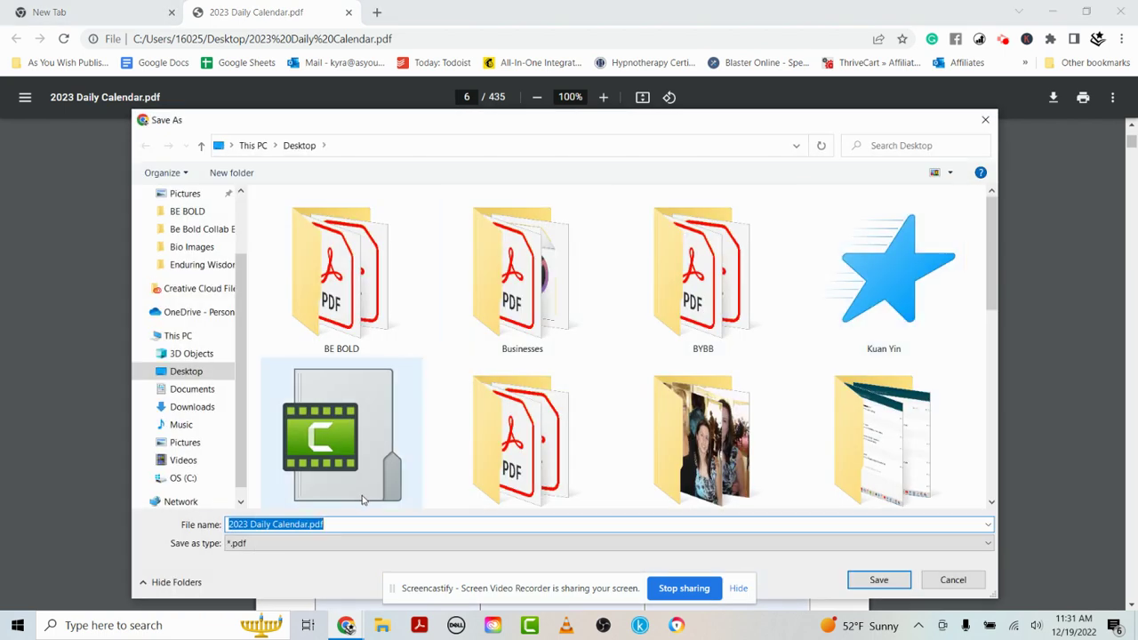
key(BackSpace)
text(Ca)
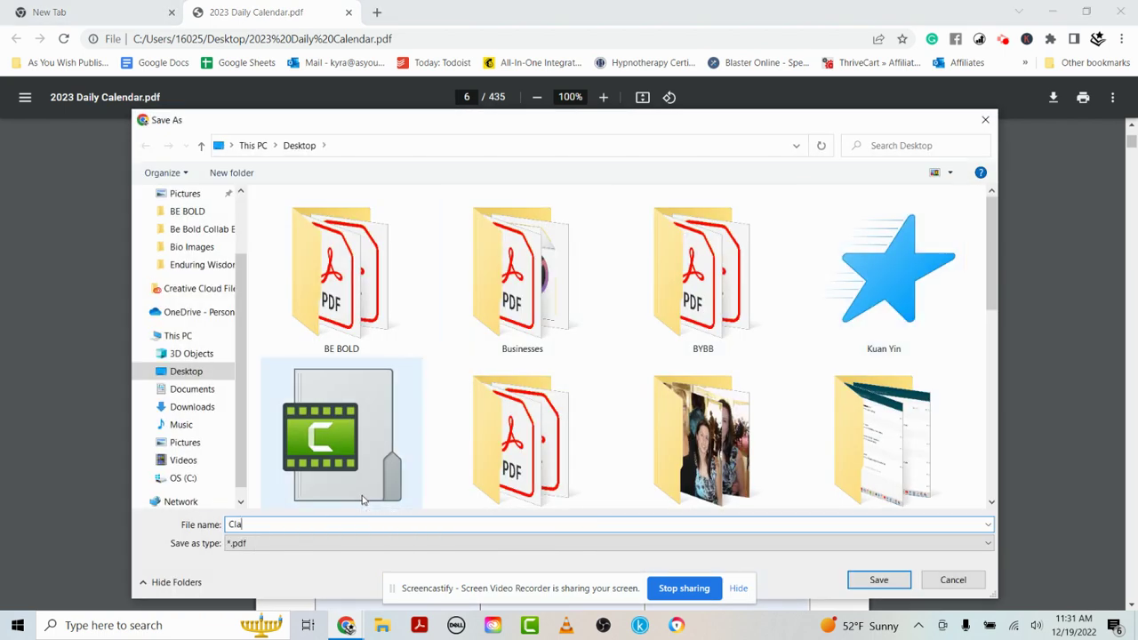
key(BackSpace)
text(alend)
text(ary)
text(2023)
text( Jan)
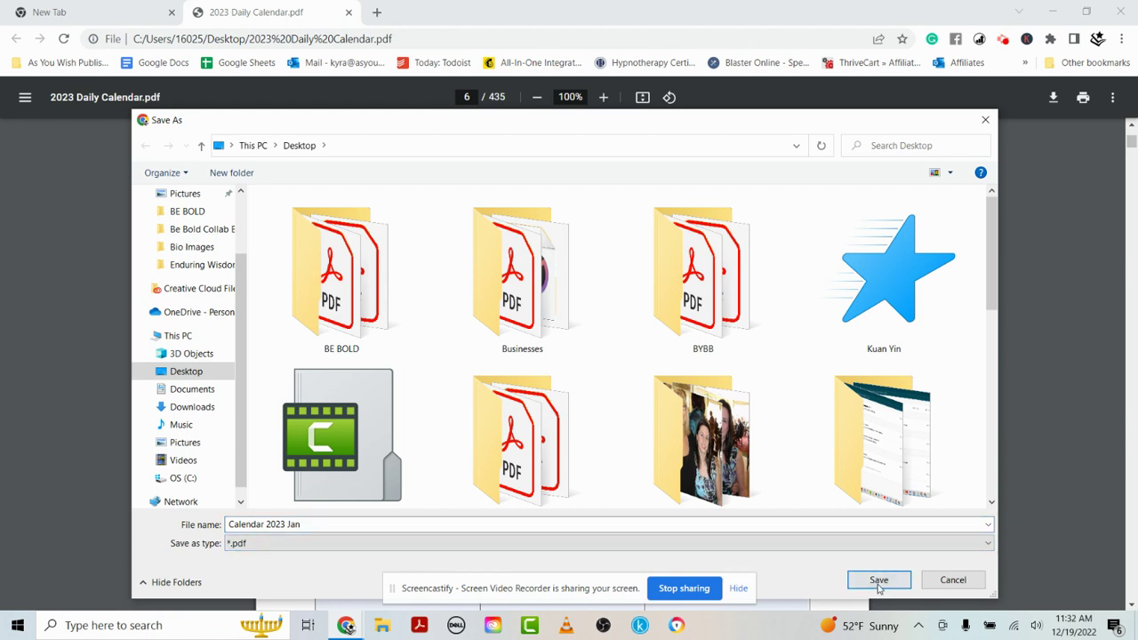
click(878, 580)
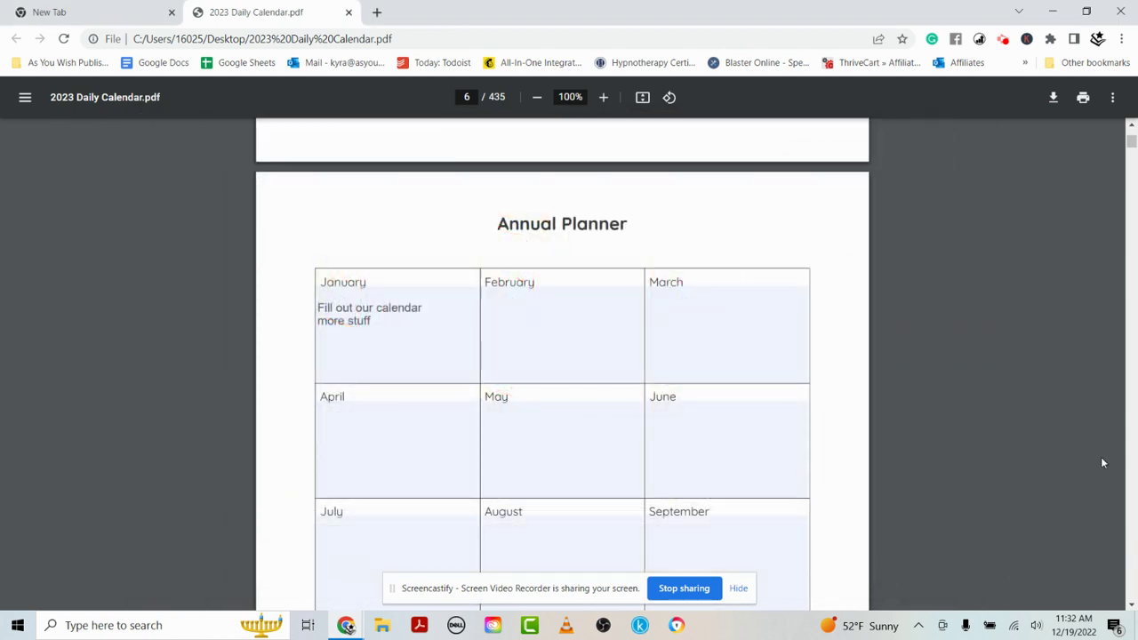
click(1083, 98)
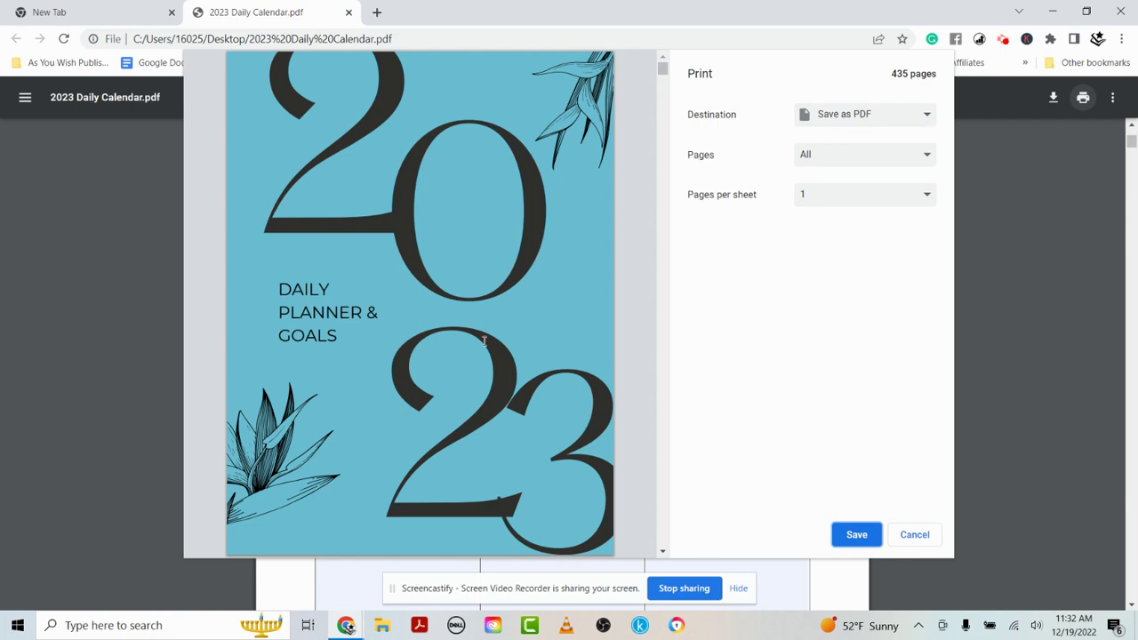
scroll(502, 398, down, 15)
scroll(502, 398, down, 10)
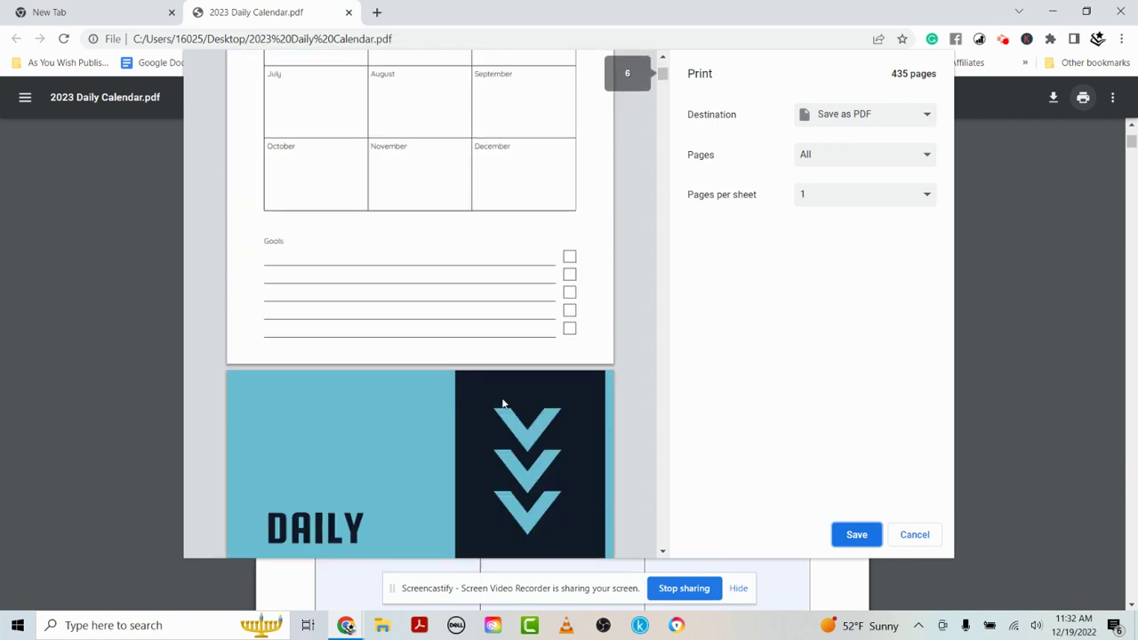
scroll(349, 281, up, 5)
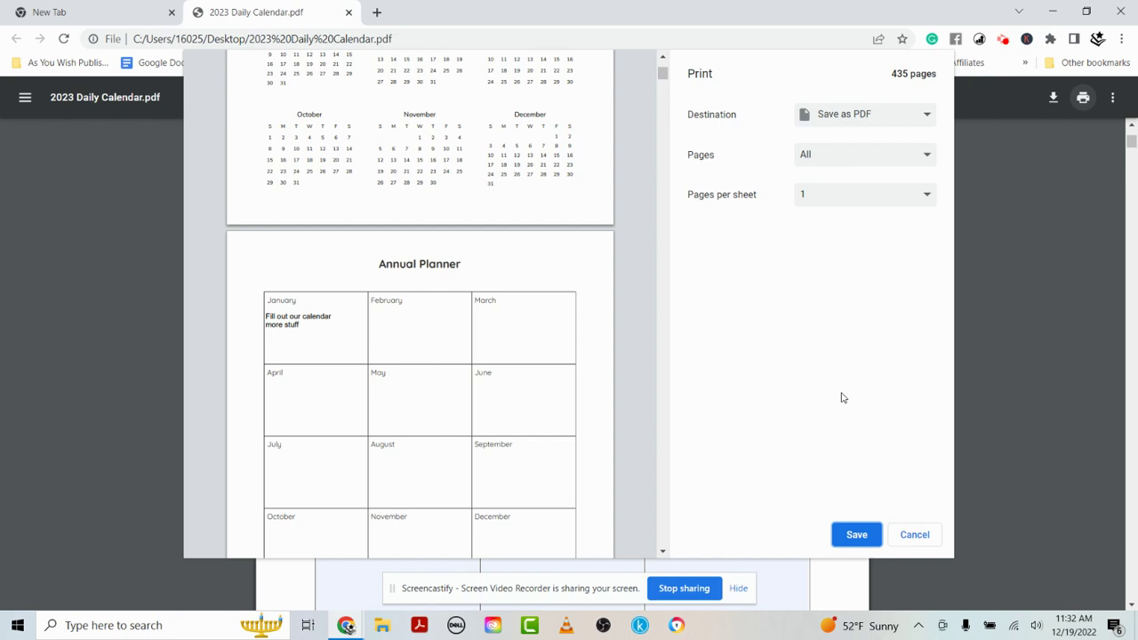
click(913, 535)
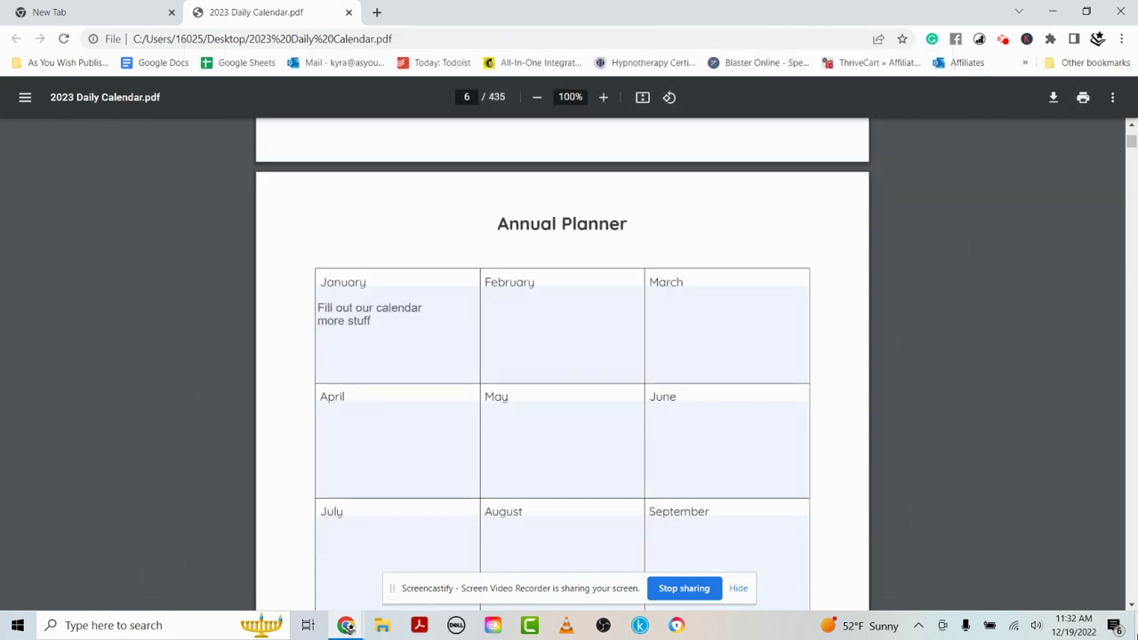
Move Calendar 2023 Jan.pdf beside the original on the desktop and open it in Chrome
click(1052, 11)
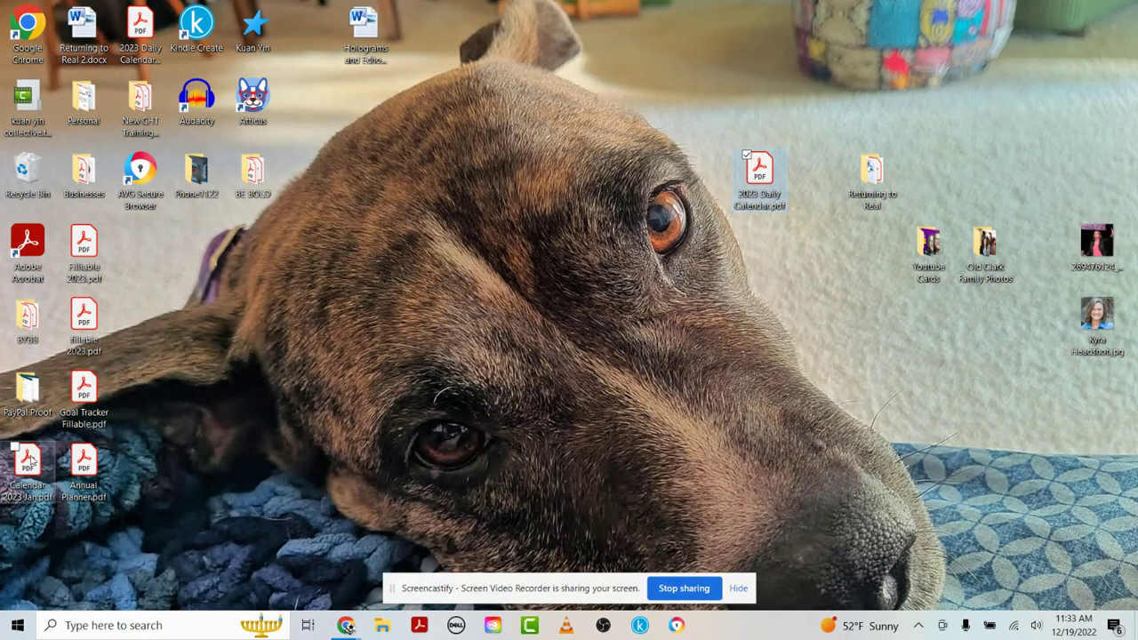
drag(26, 464, 756, 262)
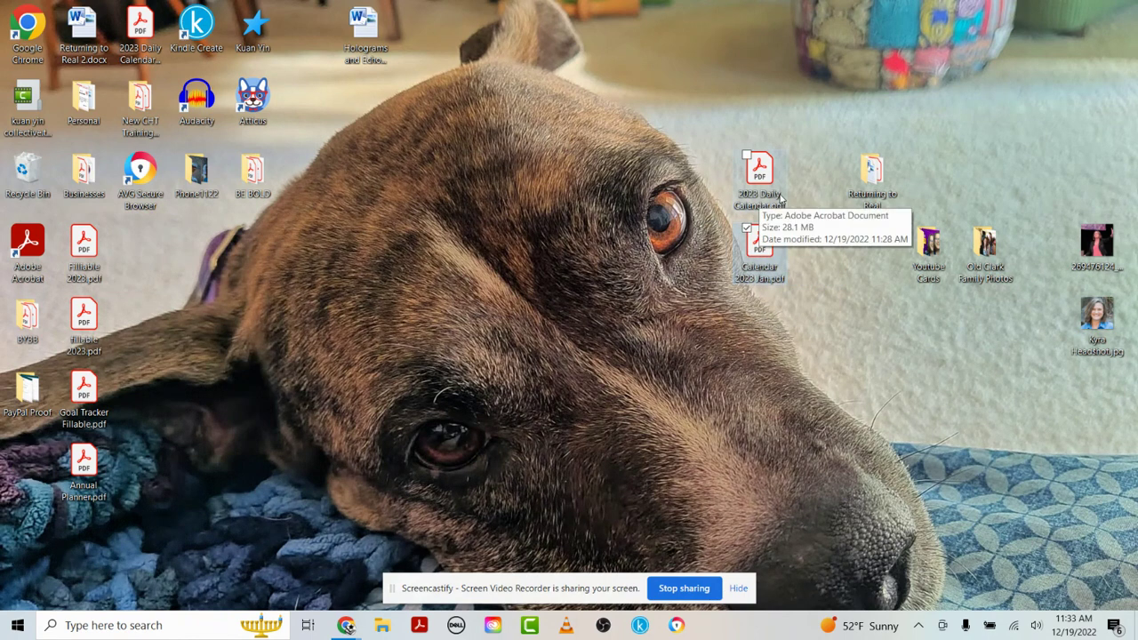
right_click(762, 253)
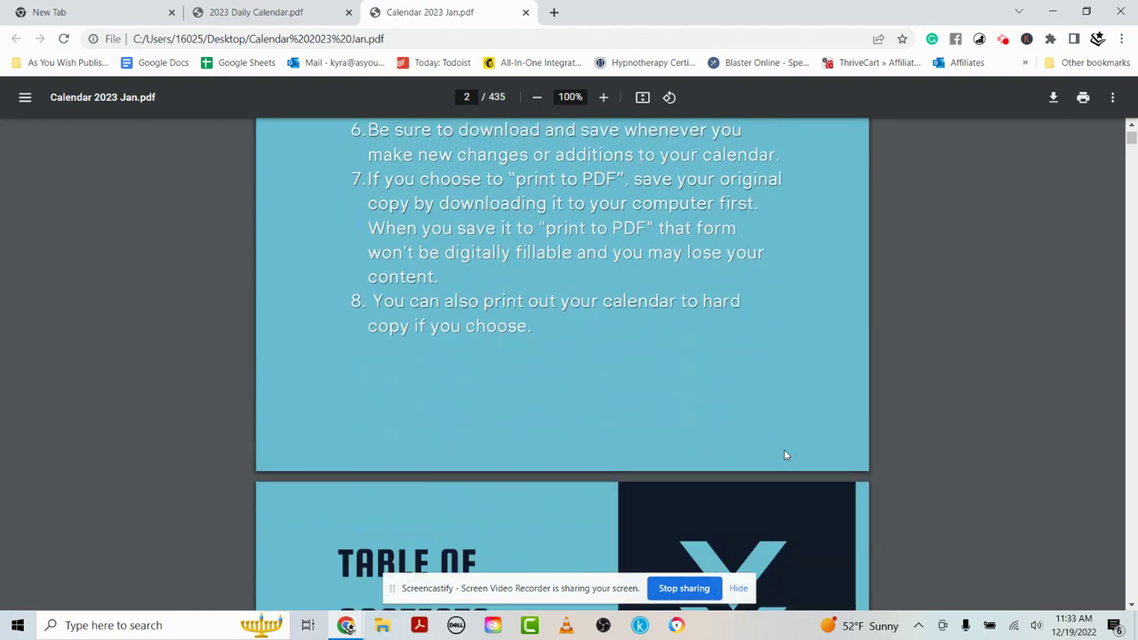
Confirm the copy's January box on page 6 still holds 'more stuff', then minimize Chrome
scroll(785, 456, down, 20)
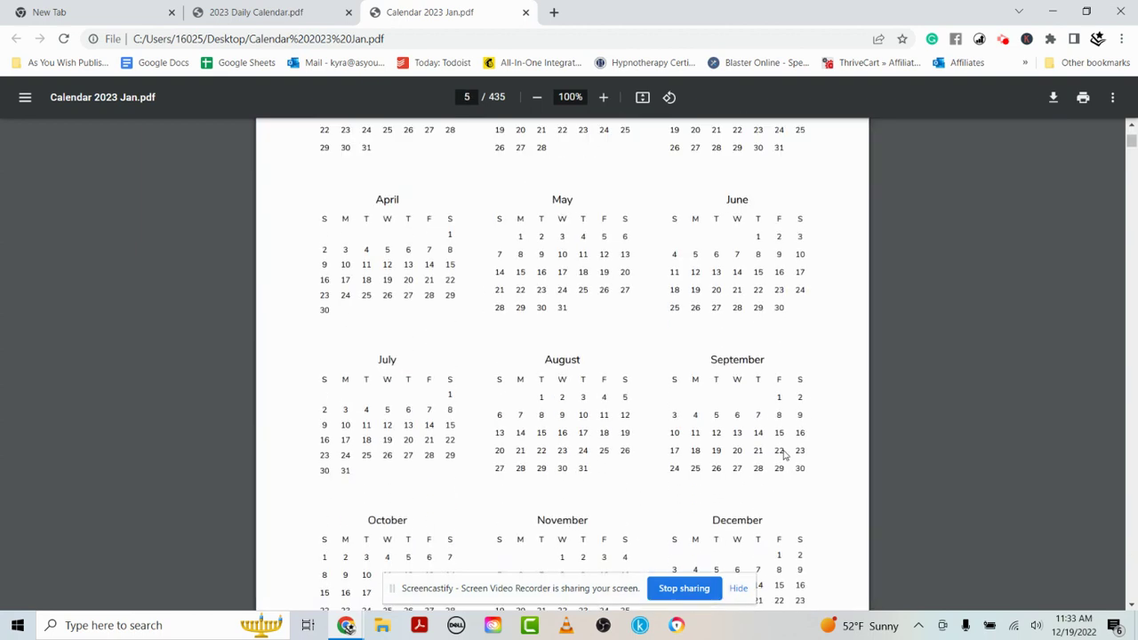
scroll(784, 454, down, 6)
click(409, 329)
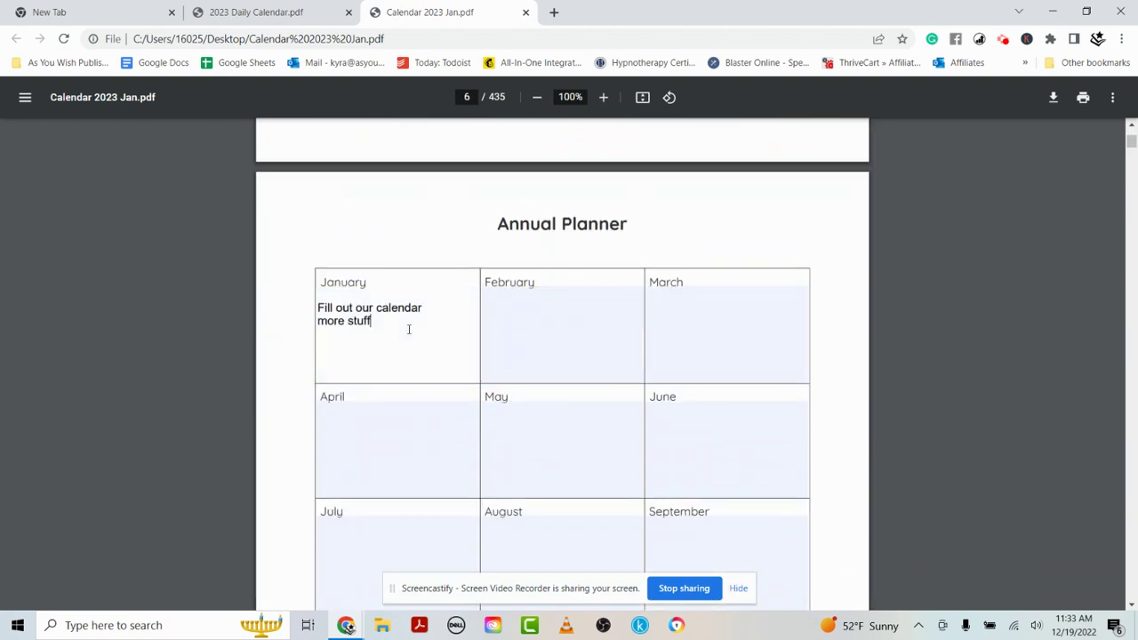
drag(371, 321, 319, 320)
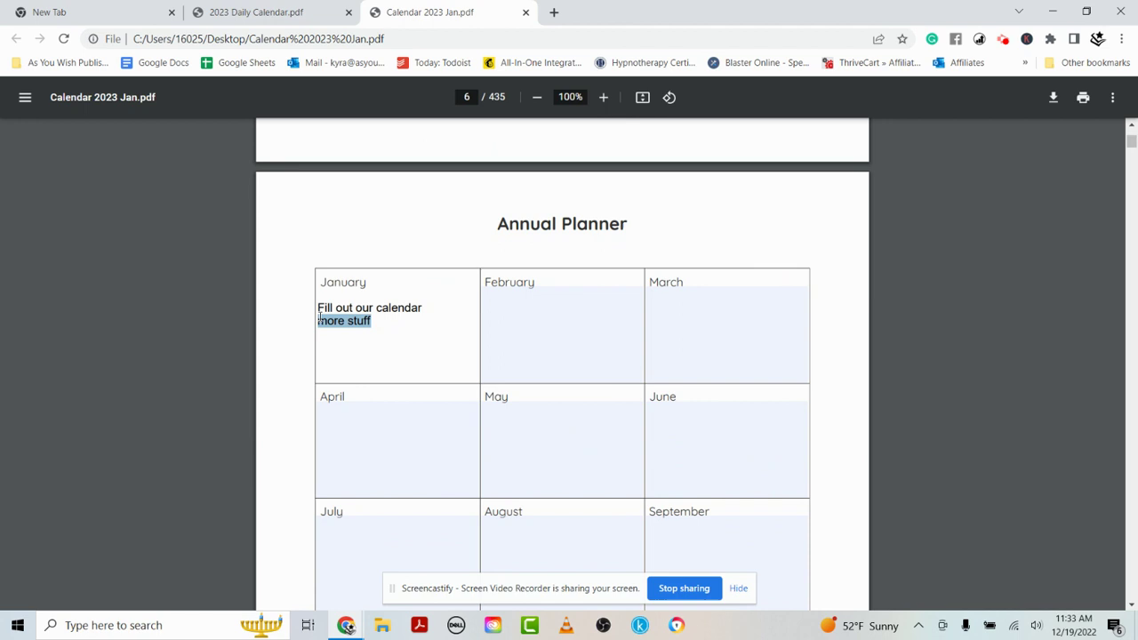
click(568, 350)
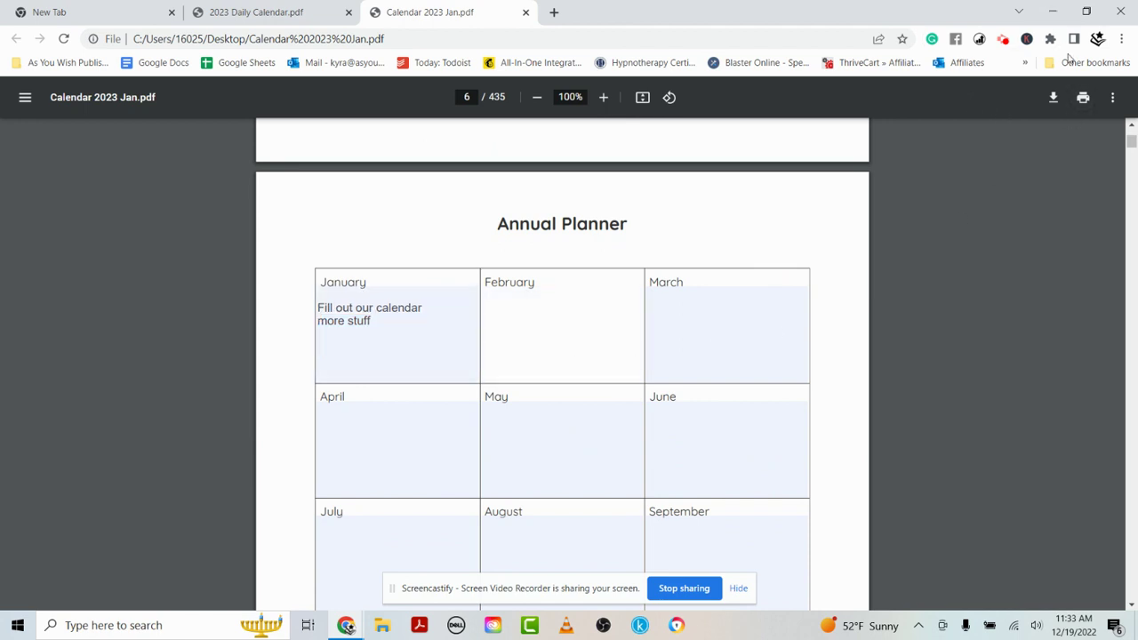
click(1055, 11)
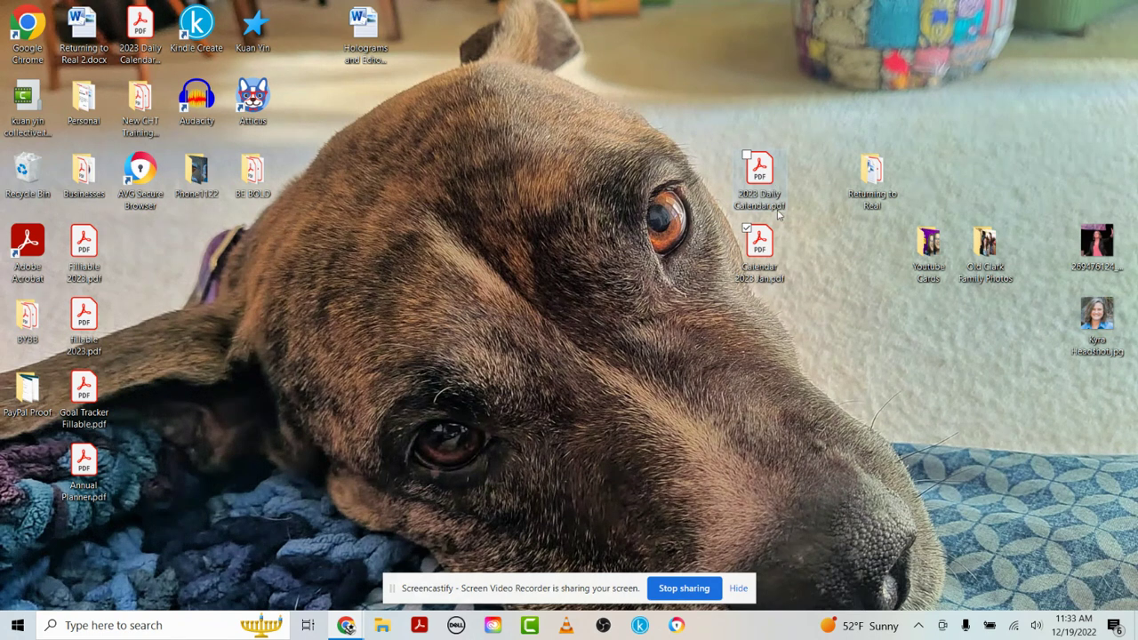
Stack 2023 Daily Calendar.pdf directly above Calendar 2023 Jan.pdf on the desktop
drag(768, 178, 764, 98)
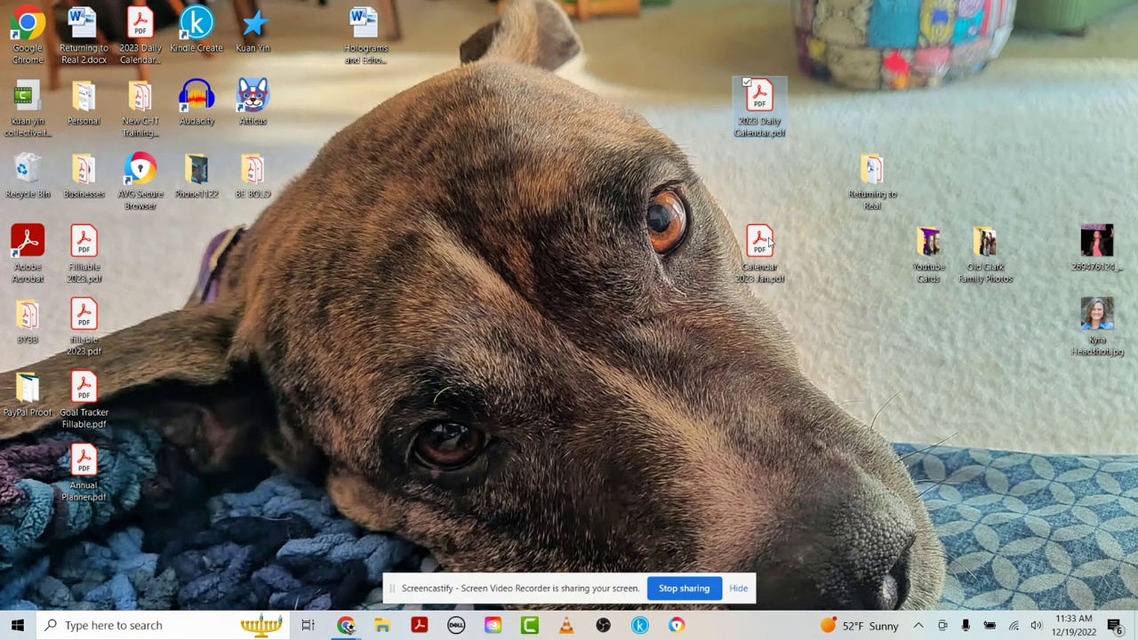
drag(772, 281, 772, 210)
click(797, 276)
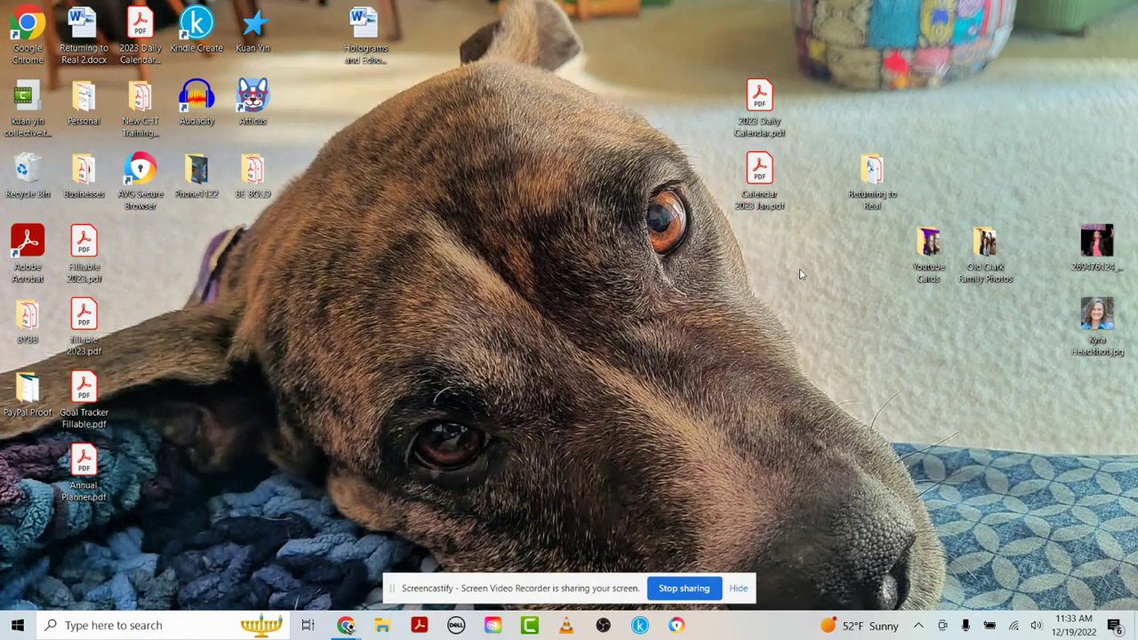
drag(724, 113, 830, 233)
click(835, 294)
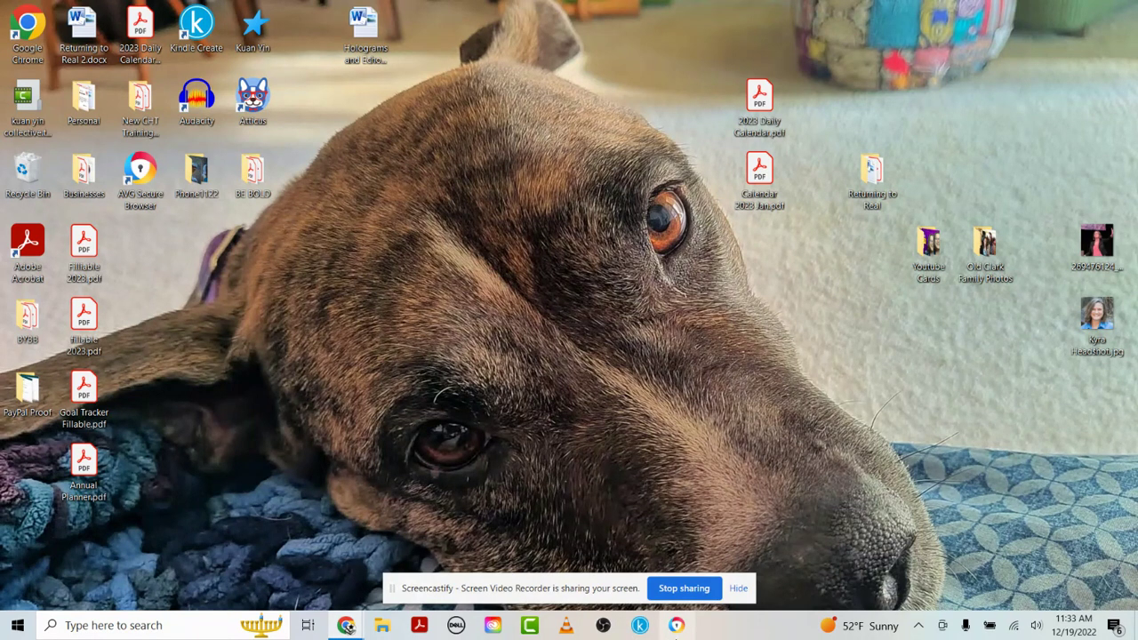
Restore the Calendar 2023 Jan.pdf window and scroll to the Sunday, January 1st page
mouse_move(346, 625)
click(772, 306)
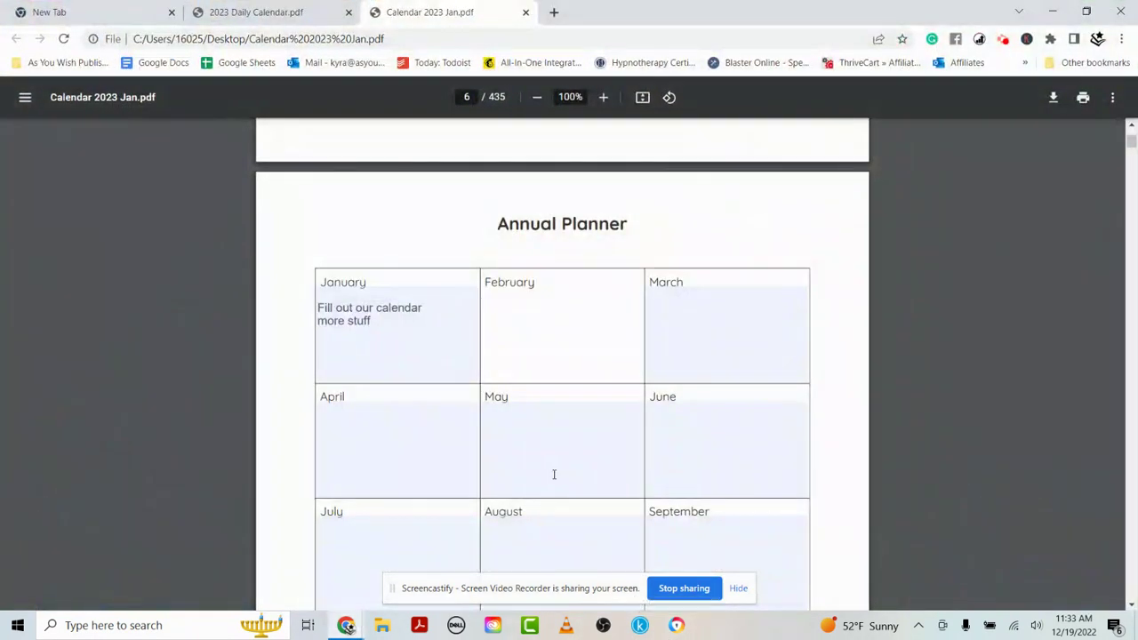
scroll(899, 435, down, 20)
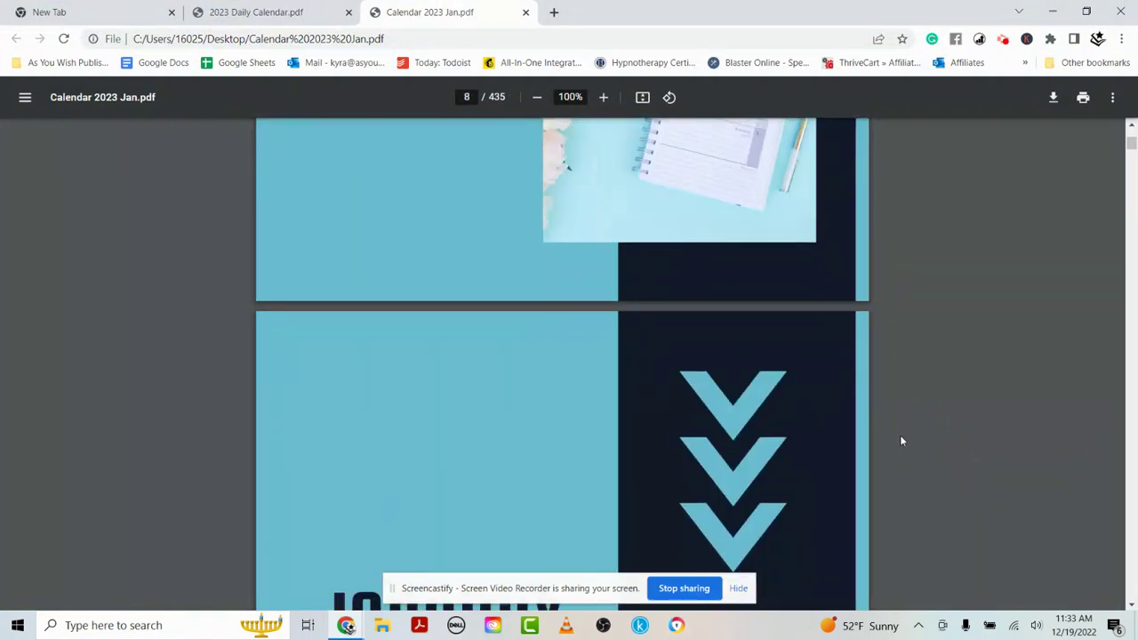
scroll(901, 437, down, 6)
scroll(901, 438, up, 3)
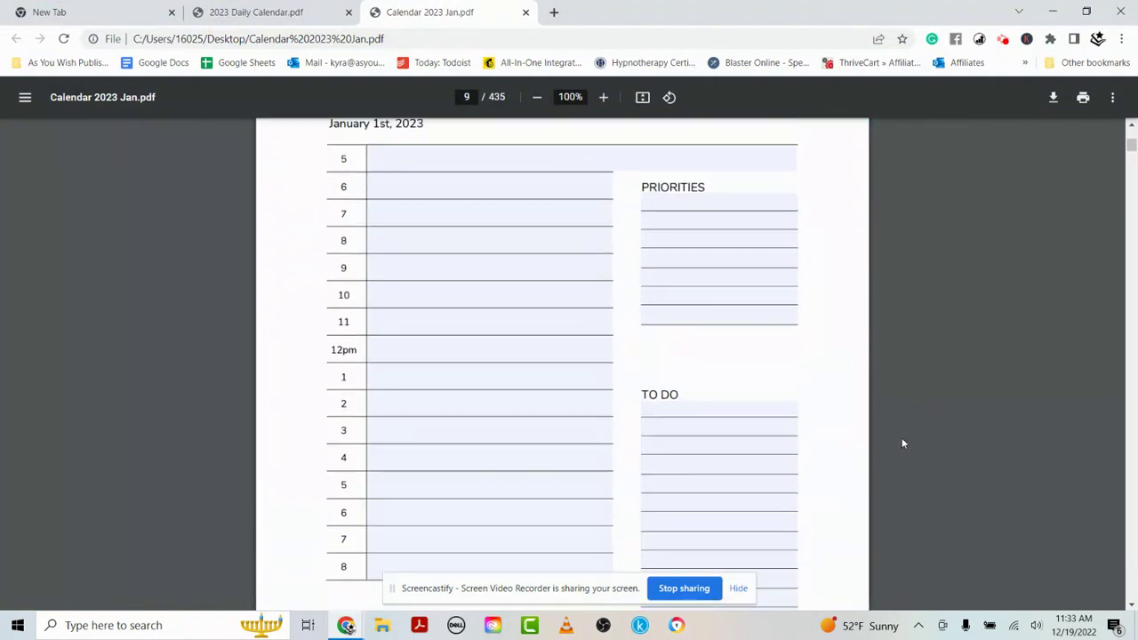
scroll(902, 443, up, 1)
scroll(900, 441, down, 3)
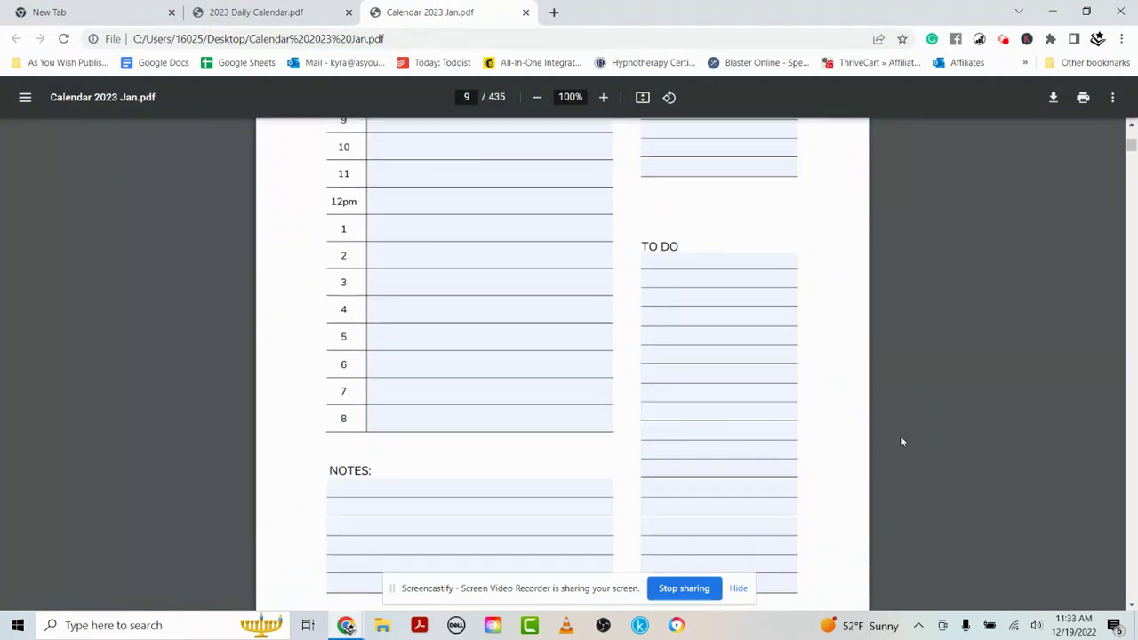
scroll(899, 441, up, 3)
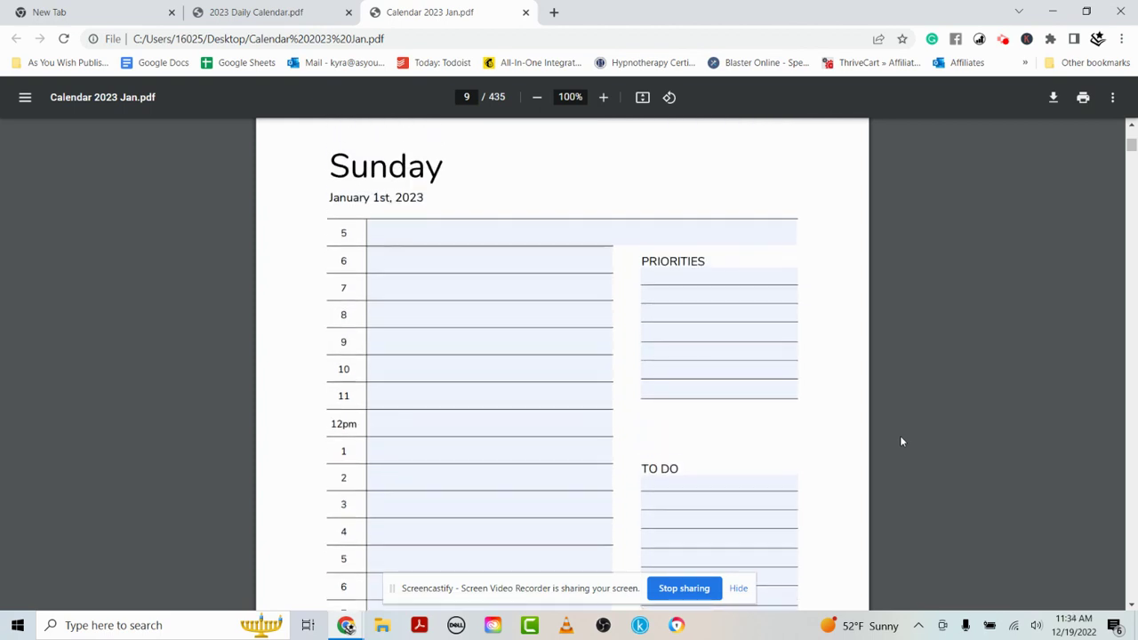
scroll(900, 441, down, 2)
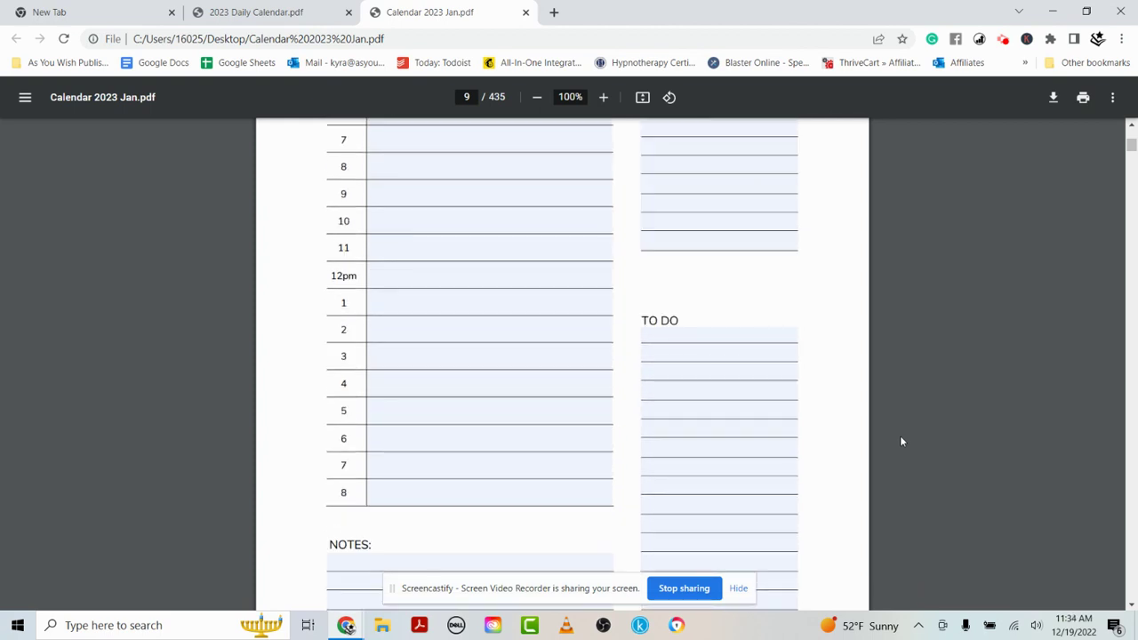